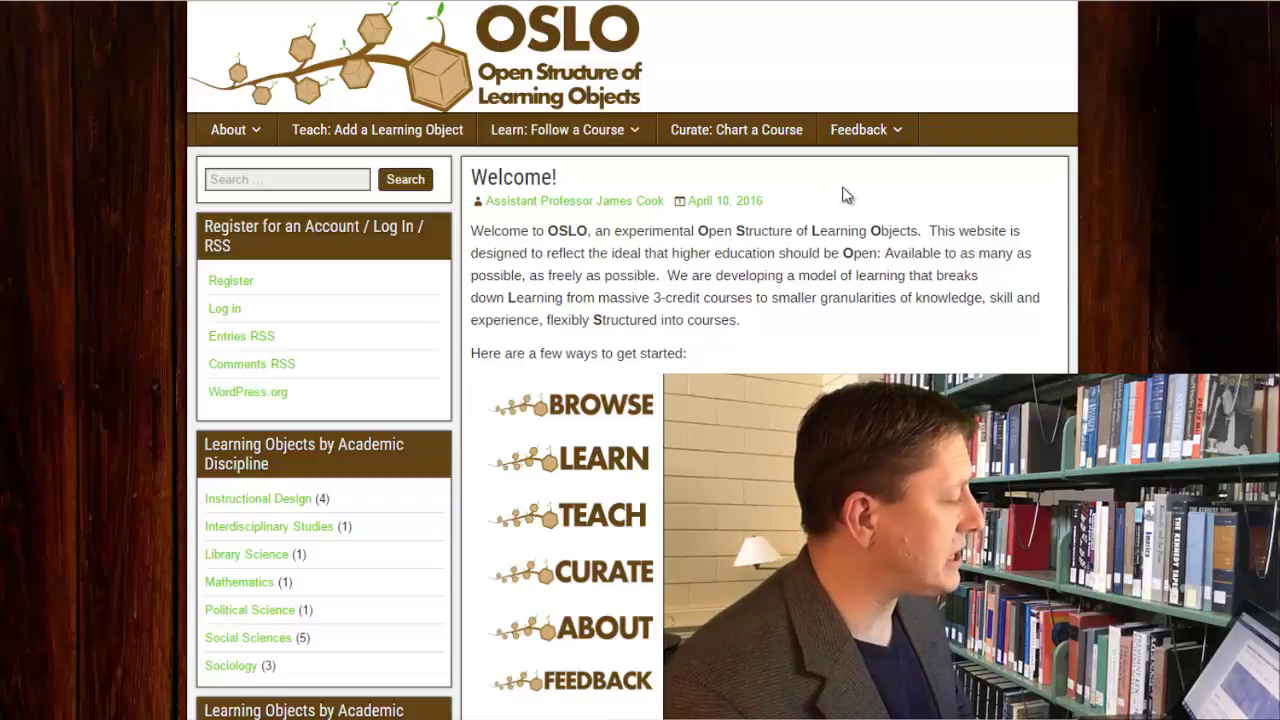
- Open the Curate: Chart a Course form from the top navigation bar
left_click(755, 139)
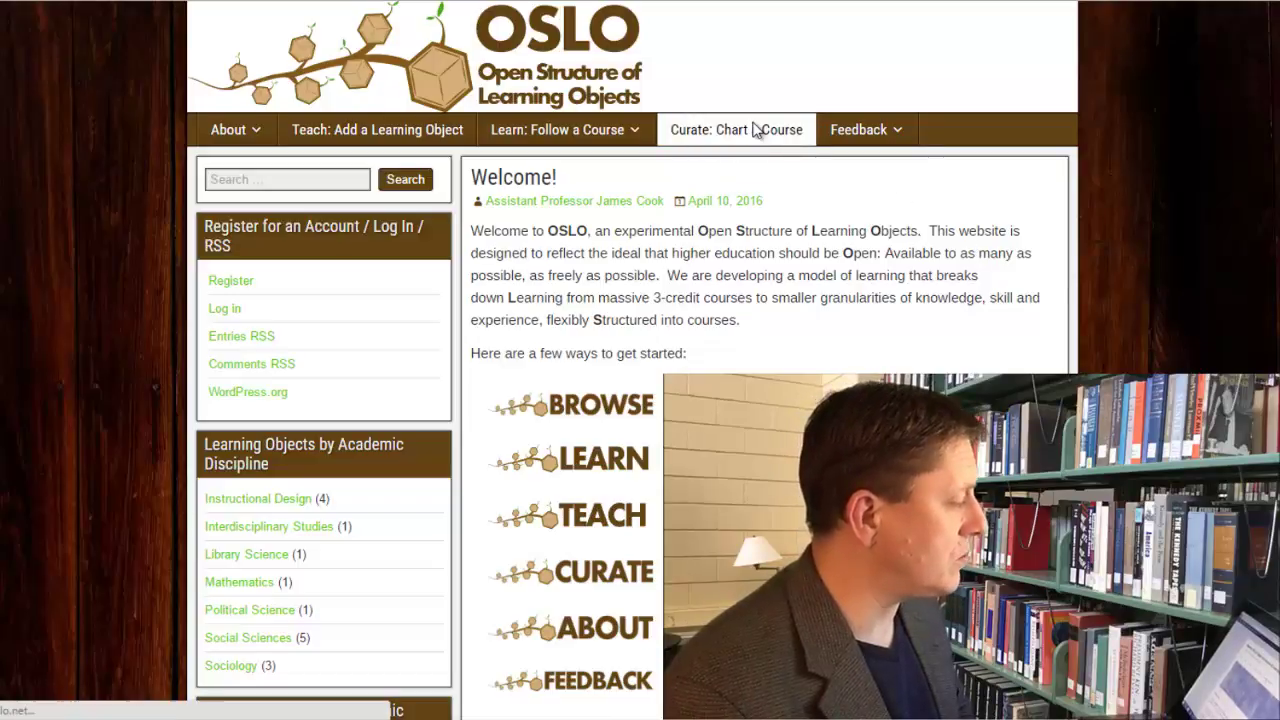
scroll(755, 130, "down", 1)
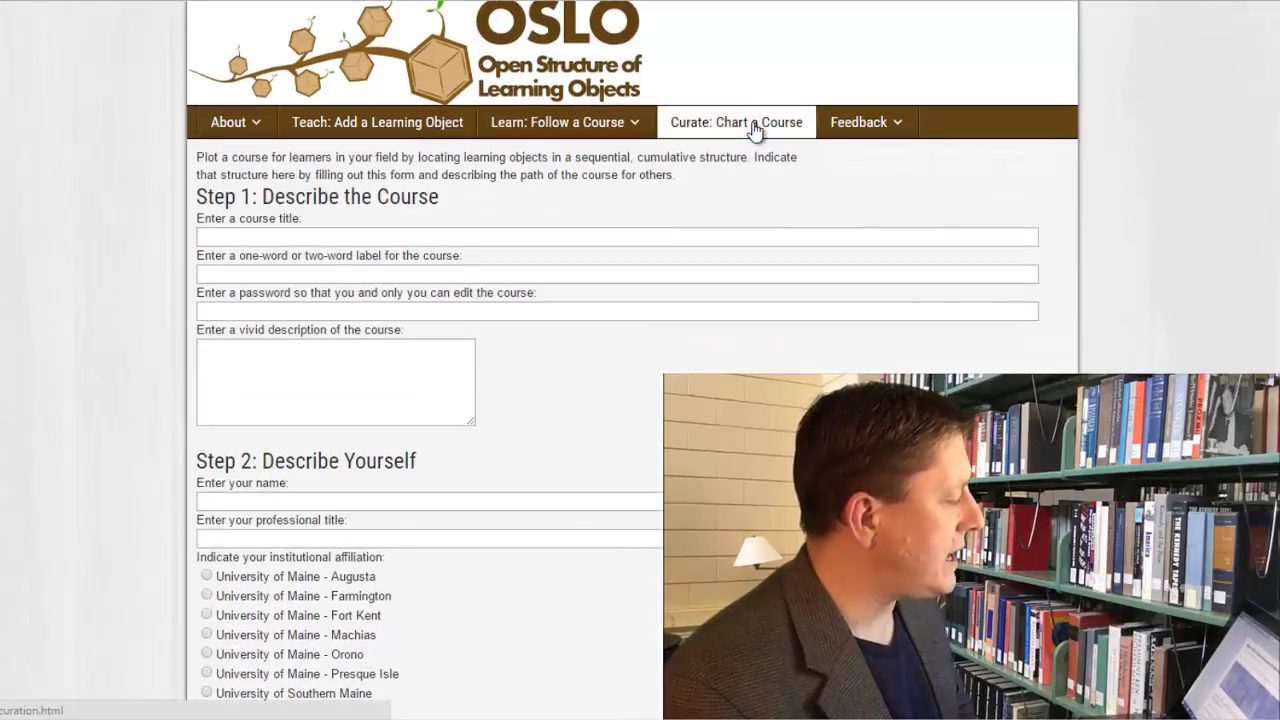
scroll(755, 130, "down", 1)
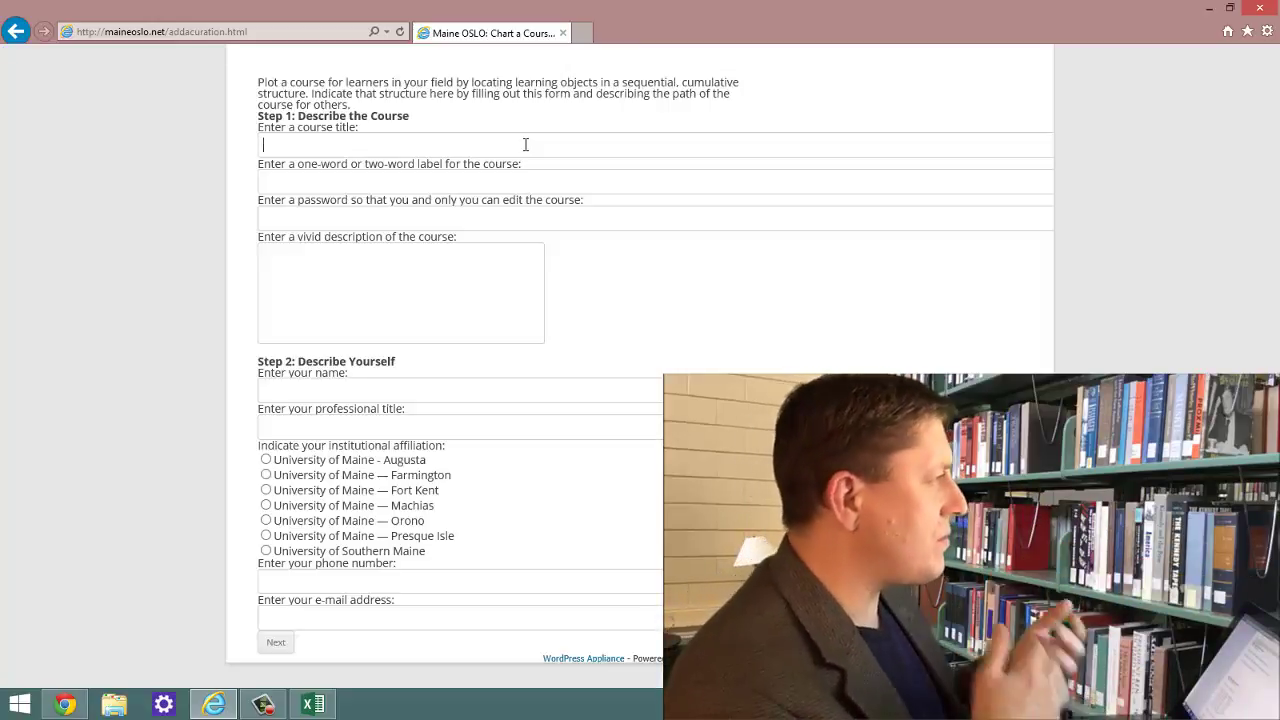
- Enter 'Social Networks' as both the course title and the course label
type("ocial")
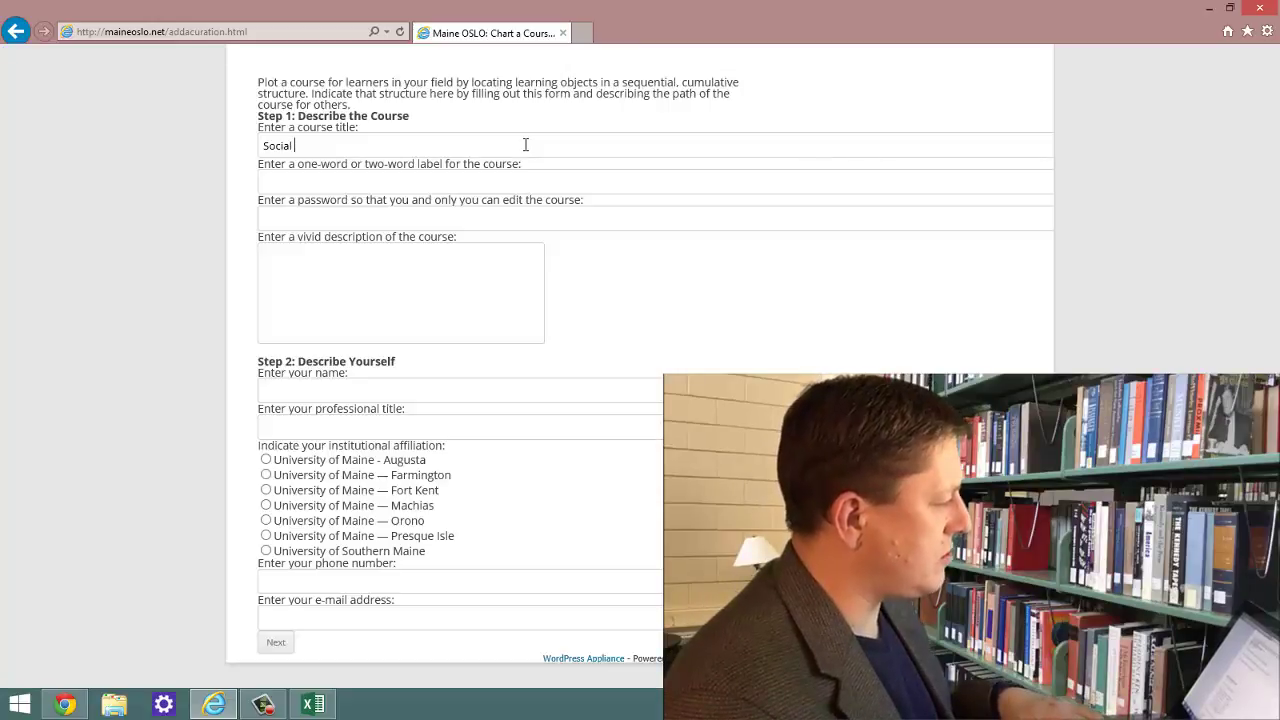
type(" Netw")
key("BackSpace")
type("to")
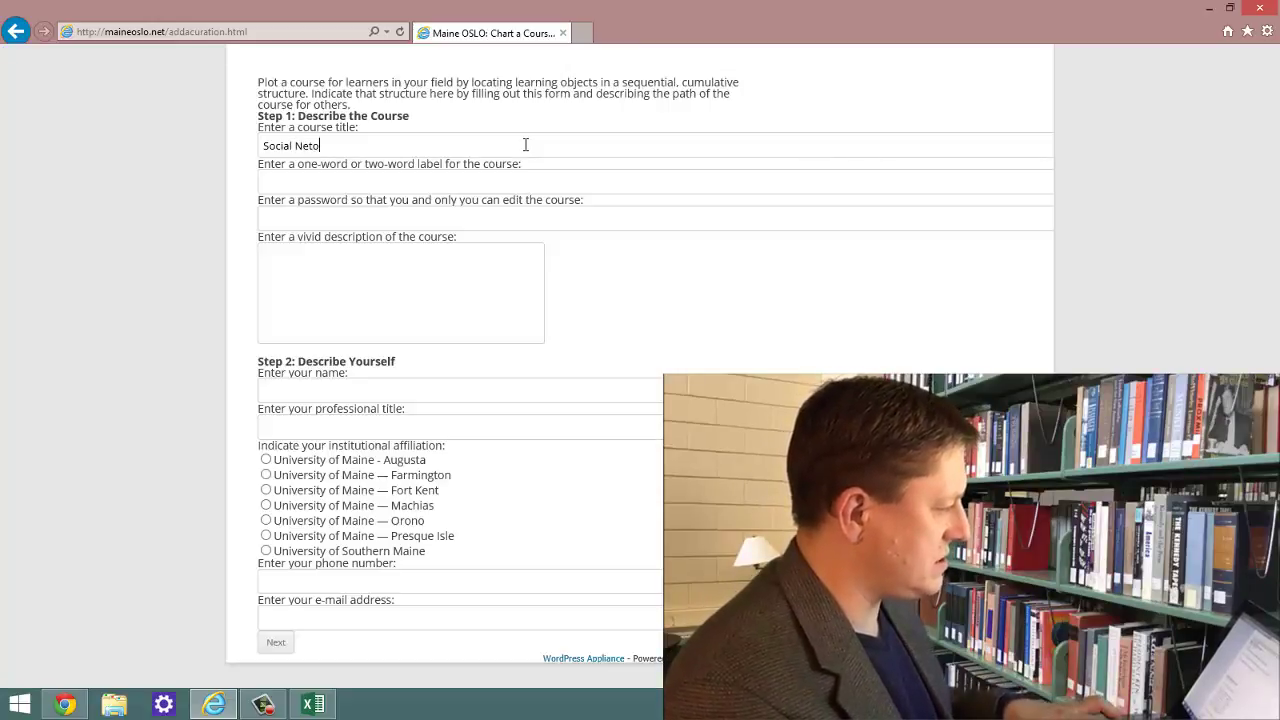
type("w")
key("BackSpace")
key("BackSpace")
type("works")
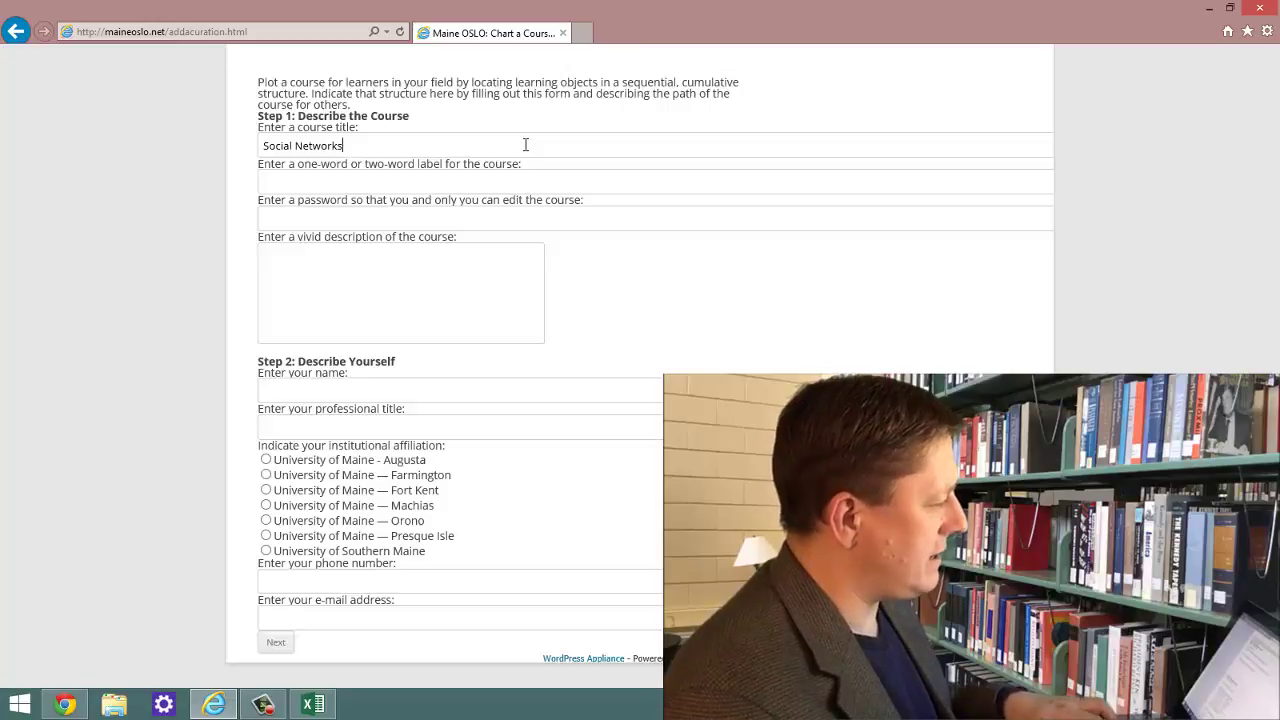
key("Tab")
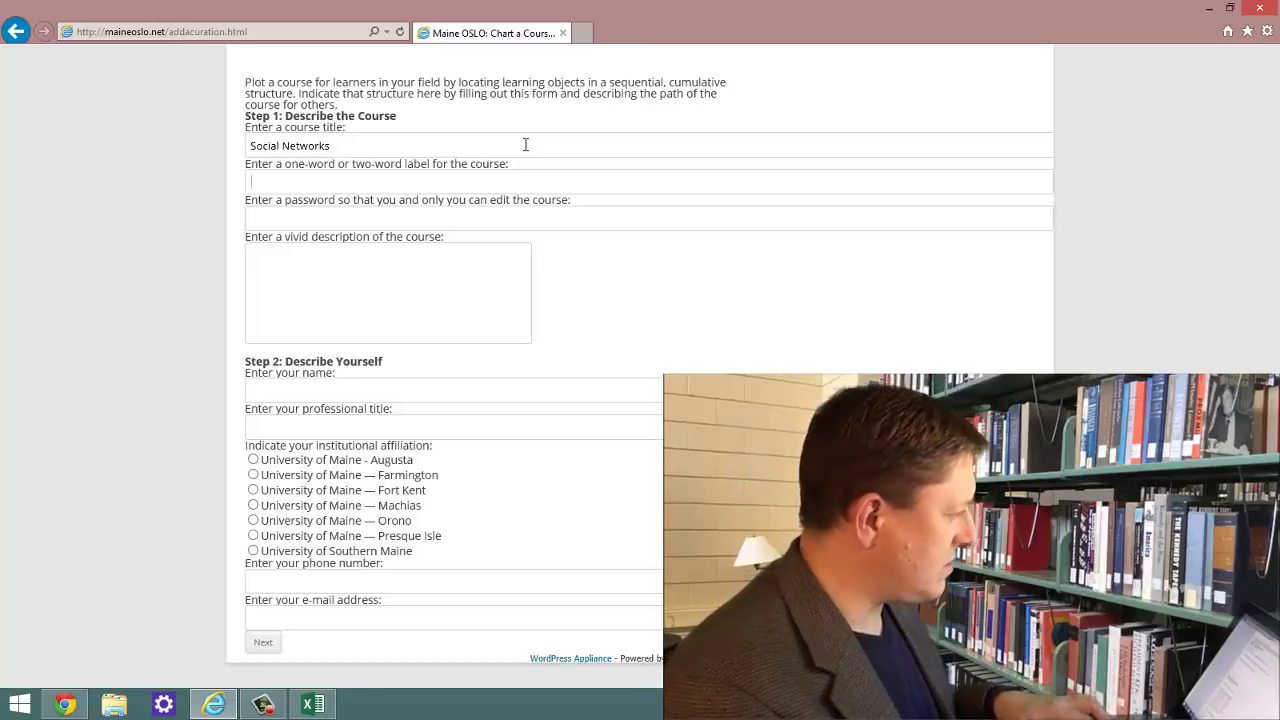
type("Social")
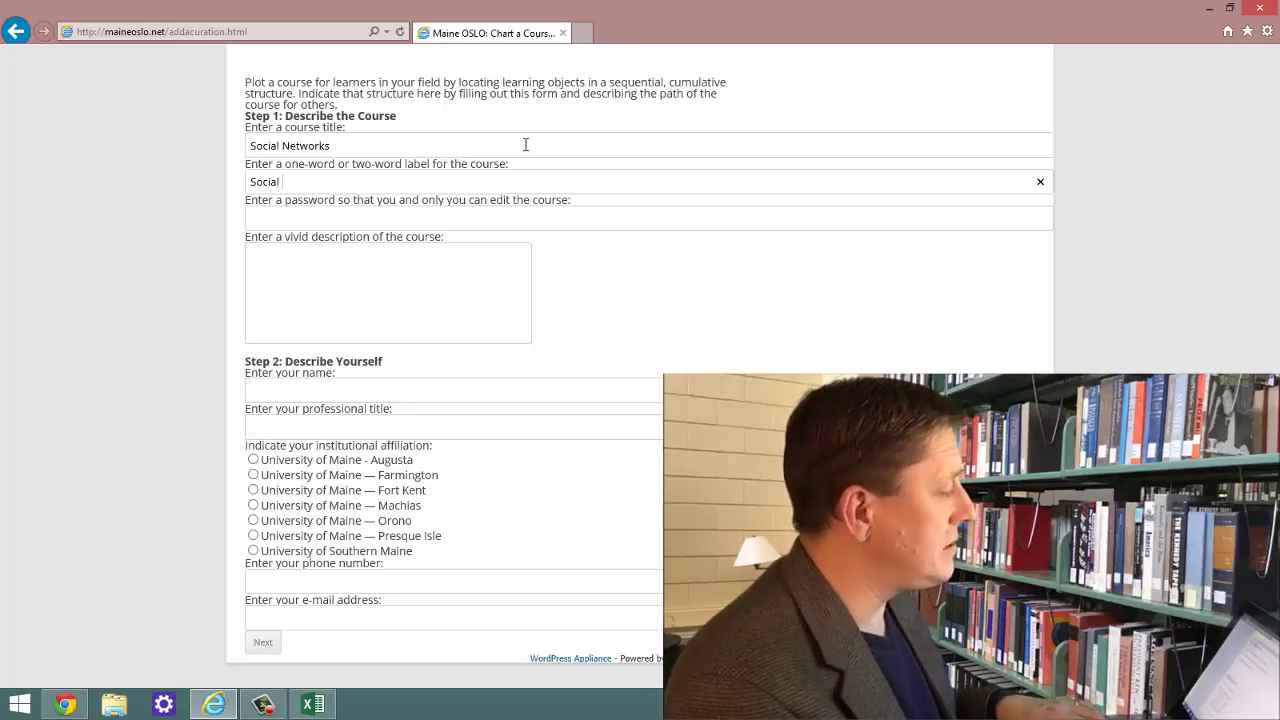
type("Networ")
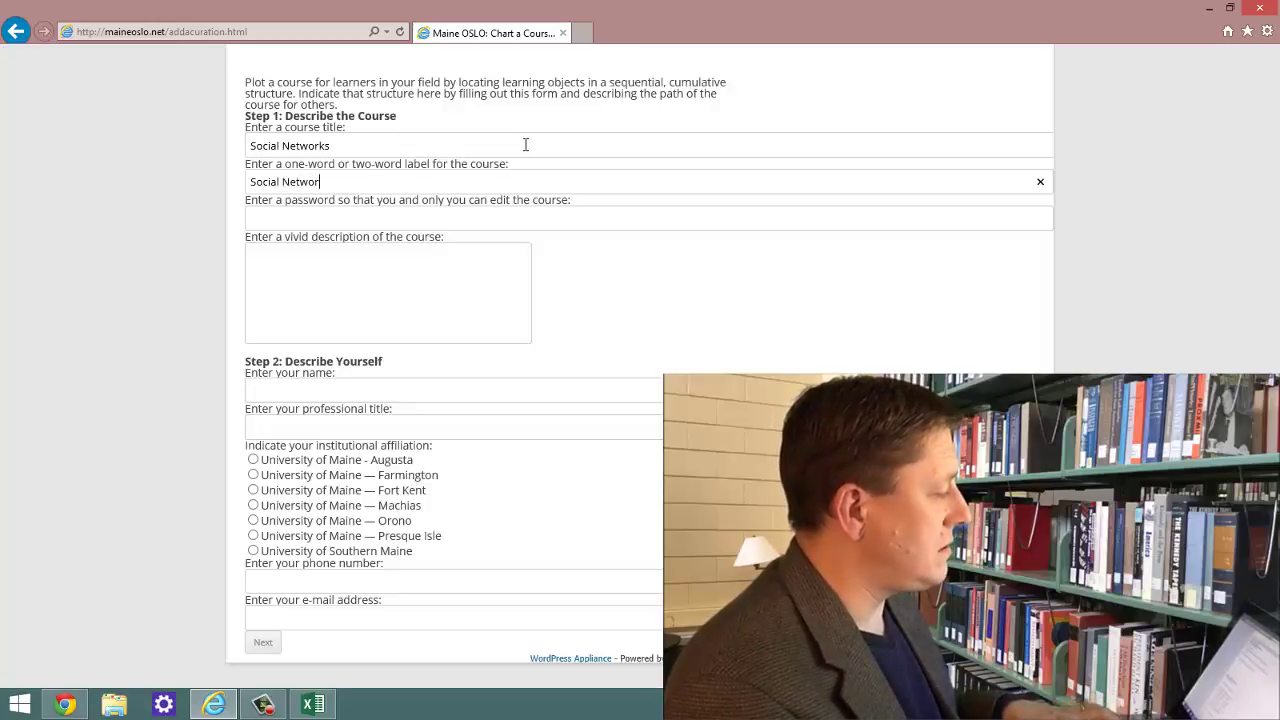
type("ks")
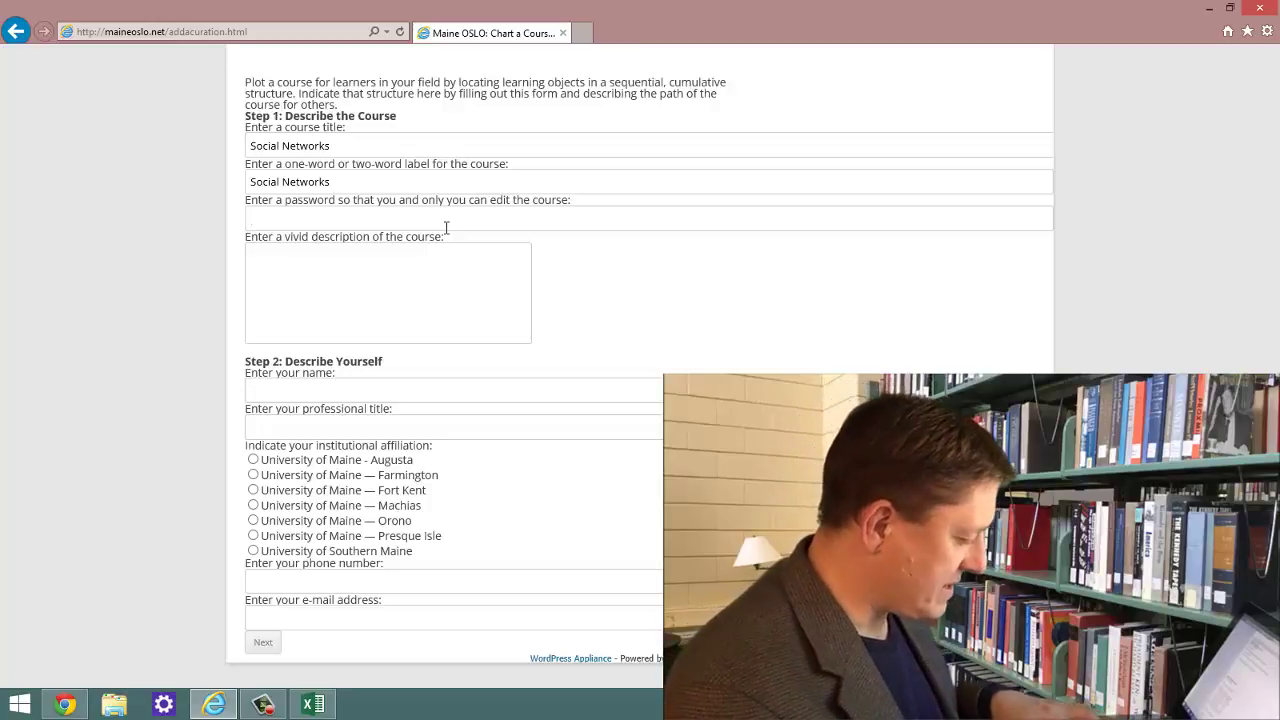
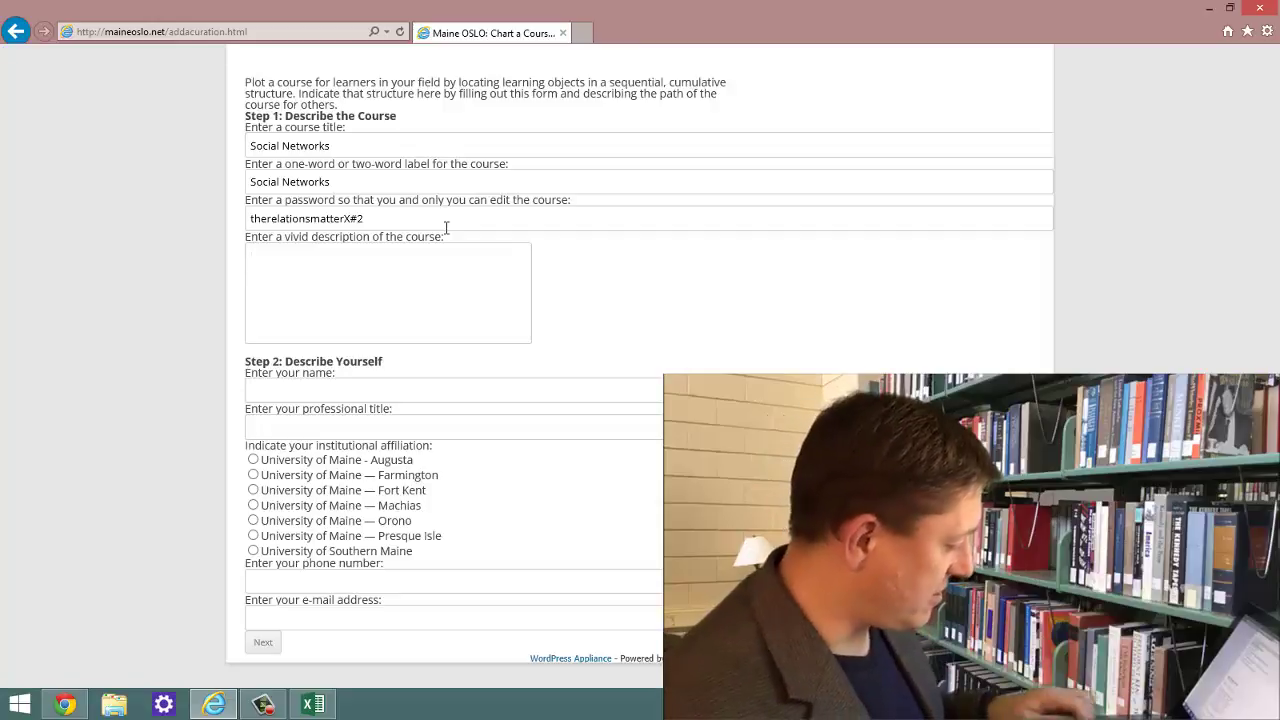
- Start the description: social network analysis studies relationships between nodes (things that communicate or relate) and ties
type("So")
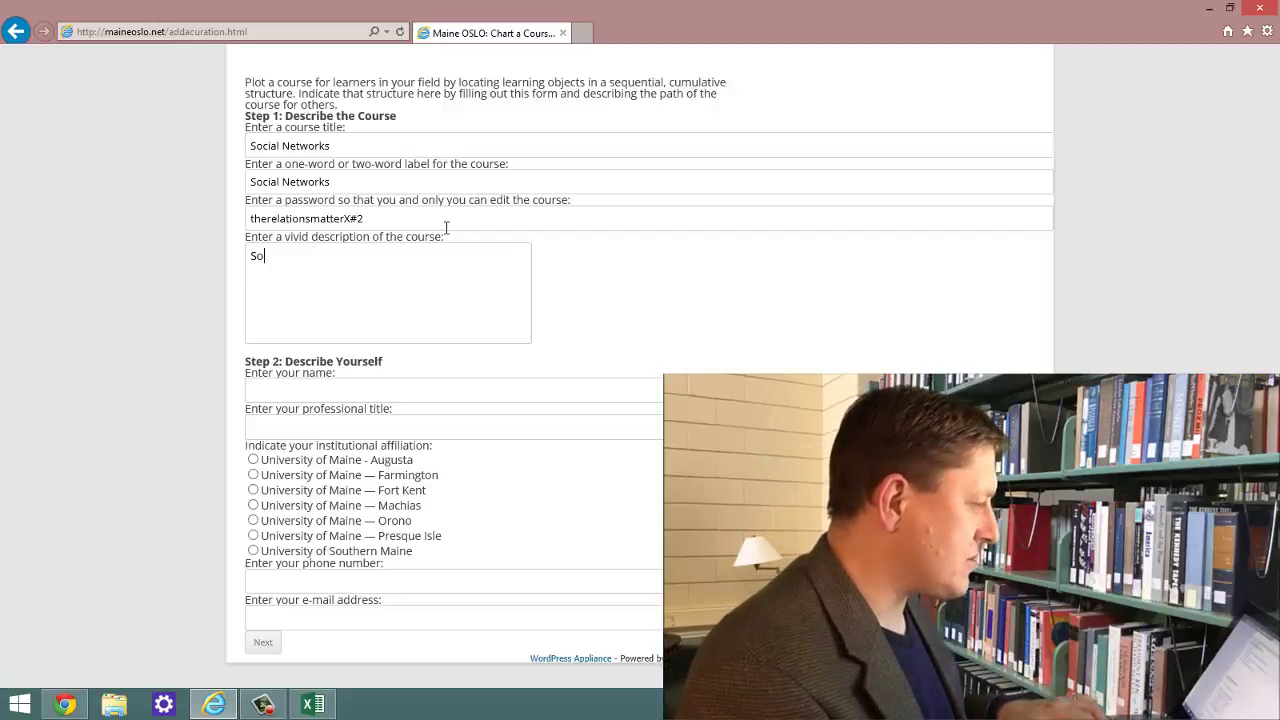
type("cial network")
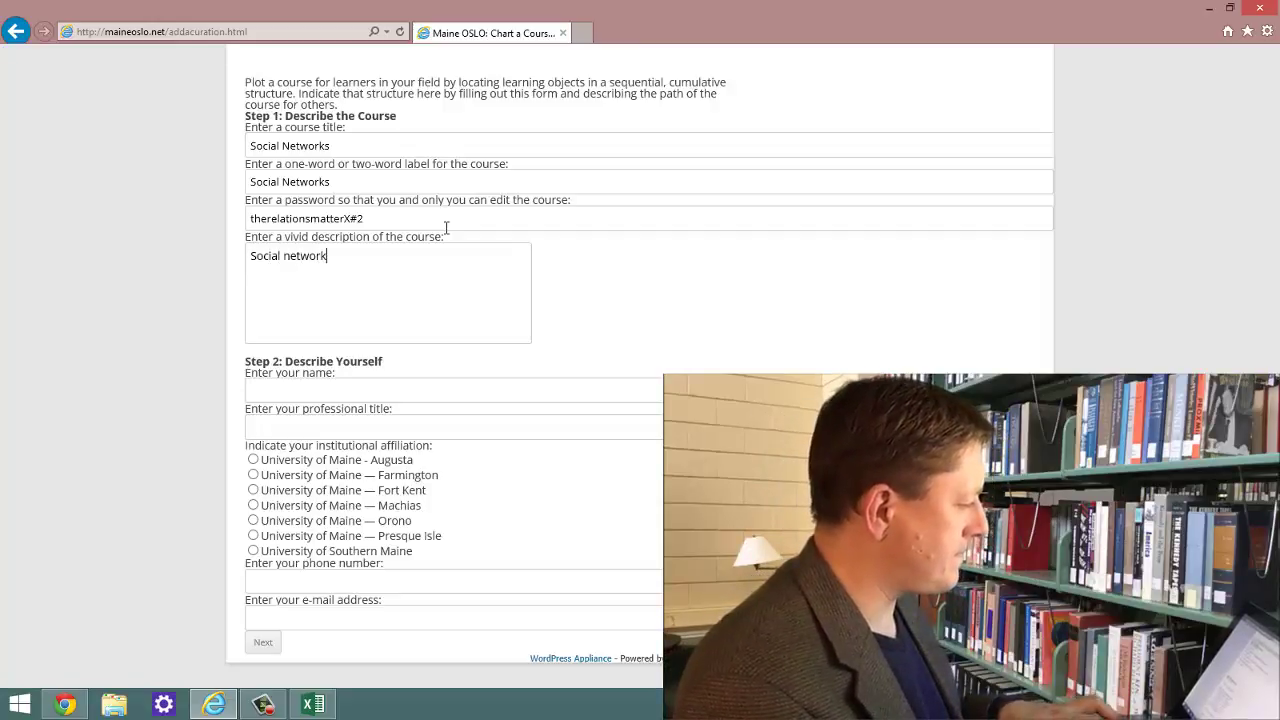
type("s are")
key("BackSpace")
key("BackSpace")
key("BackSpace")
key("BackSpace")
key("BackSpace")
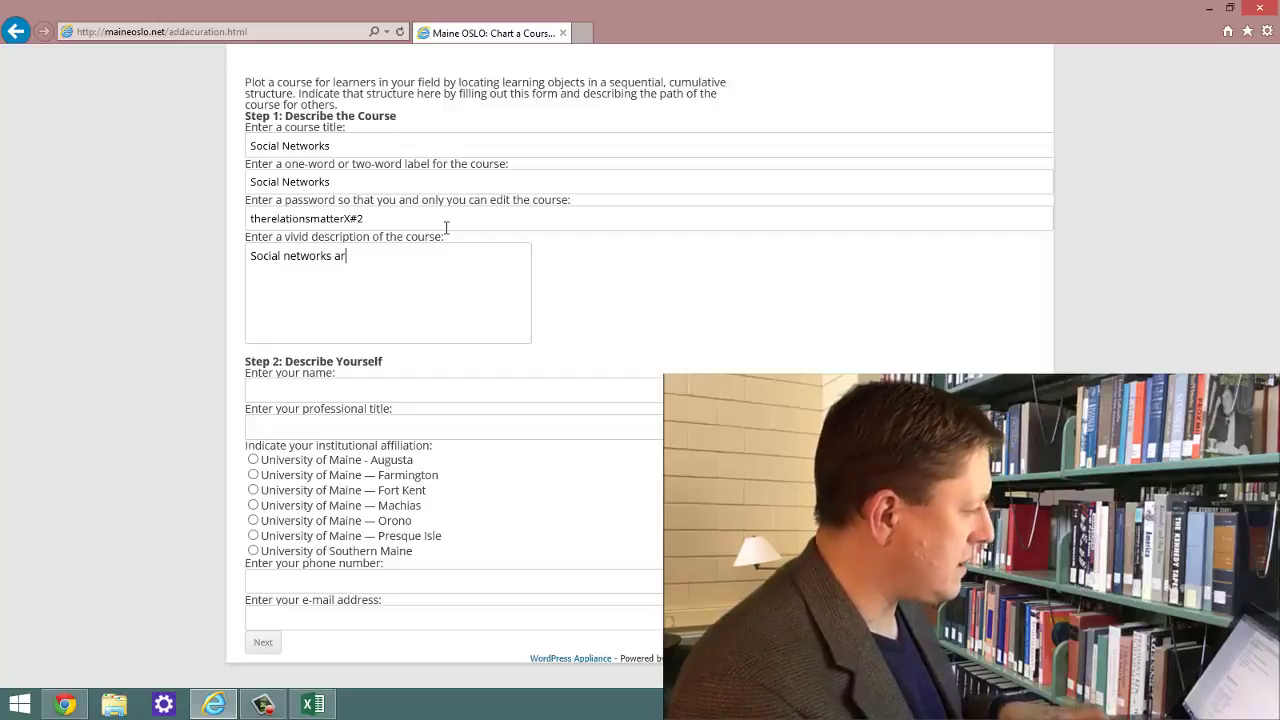
type("analy")
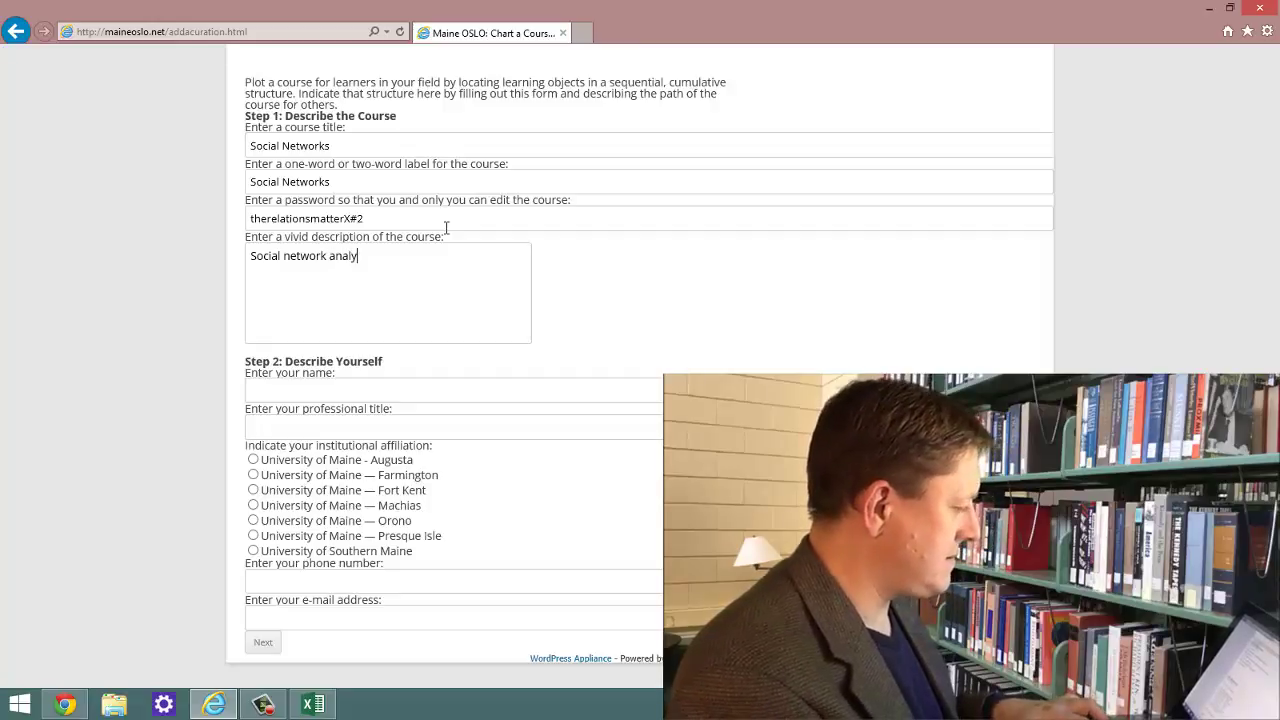
type("sis is the studen")
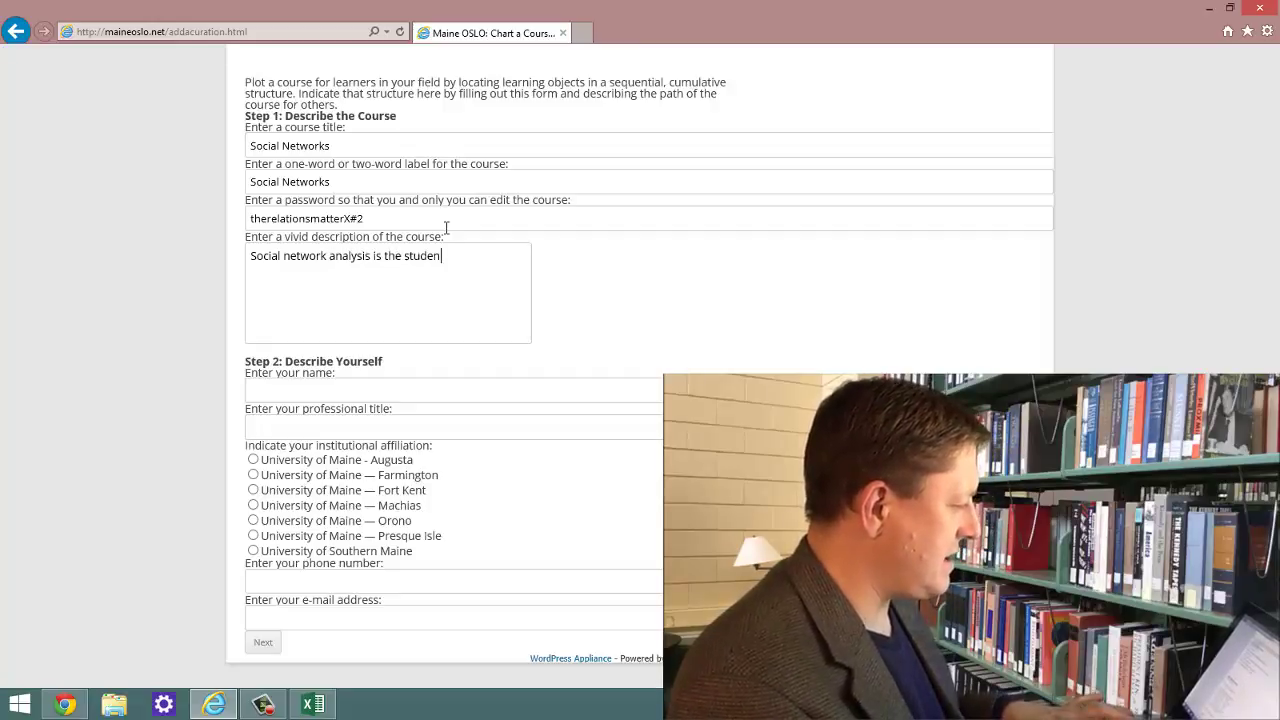
key("BackSpace")
key("BackSpace")
type("y of patterns of ca")
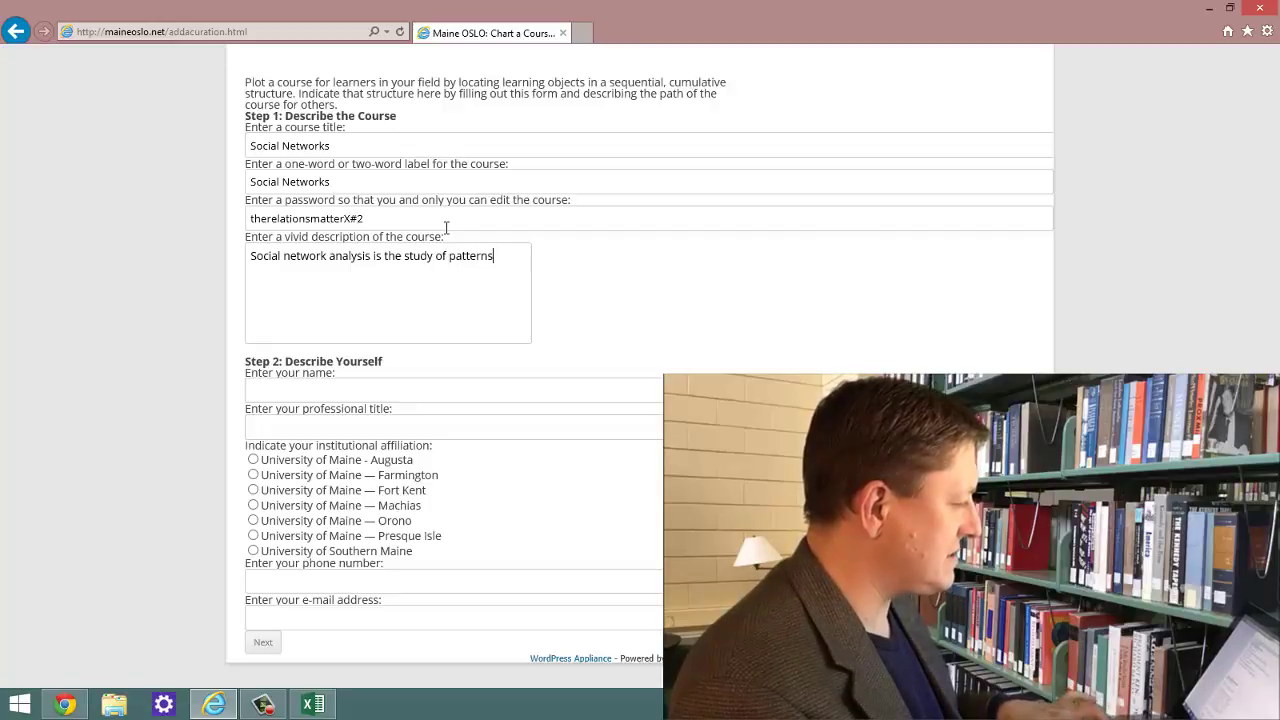
key("BackSpace")
key("BackSpace")
type("r")
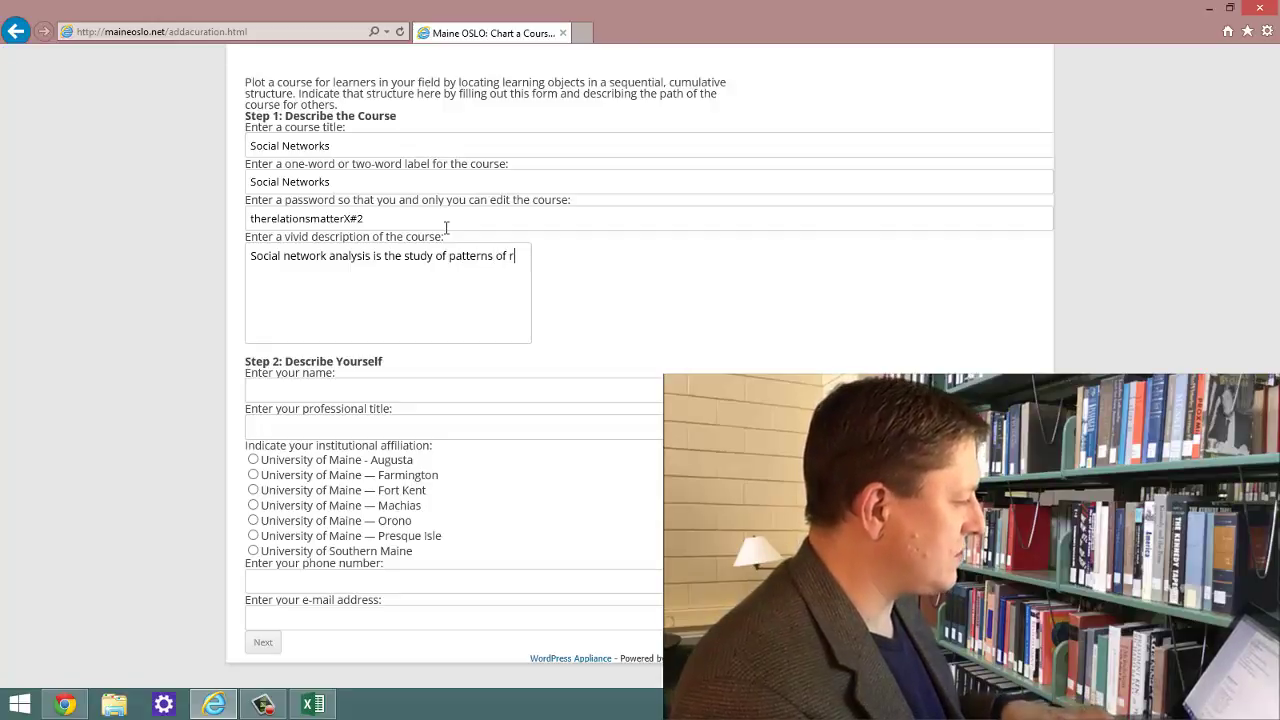
type("elationships be")
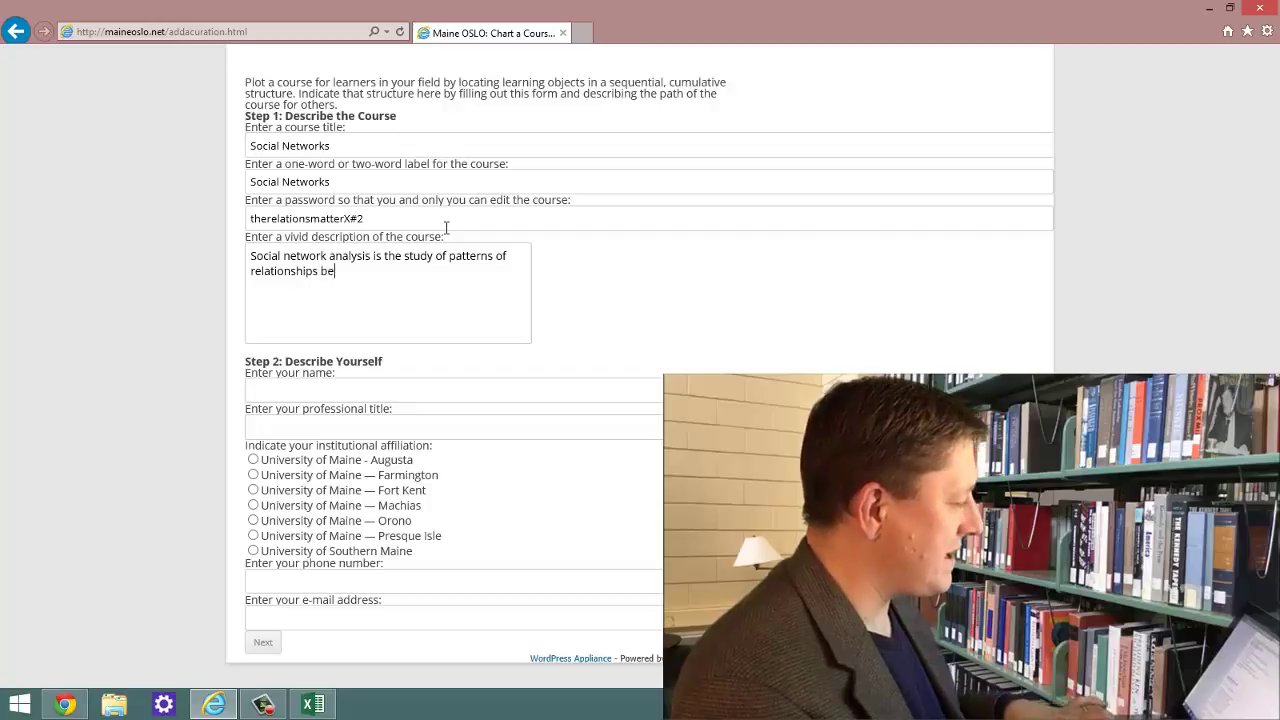
type("tween nodes")
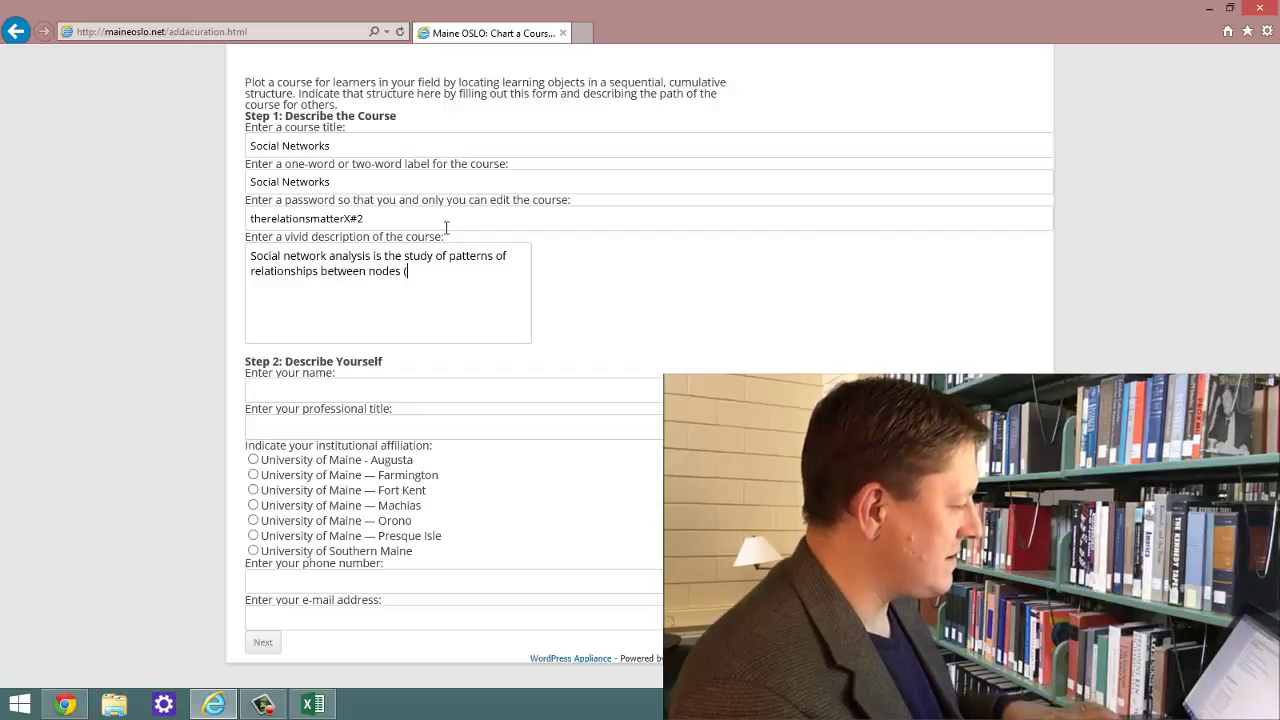
type(" (things")
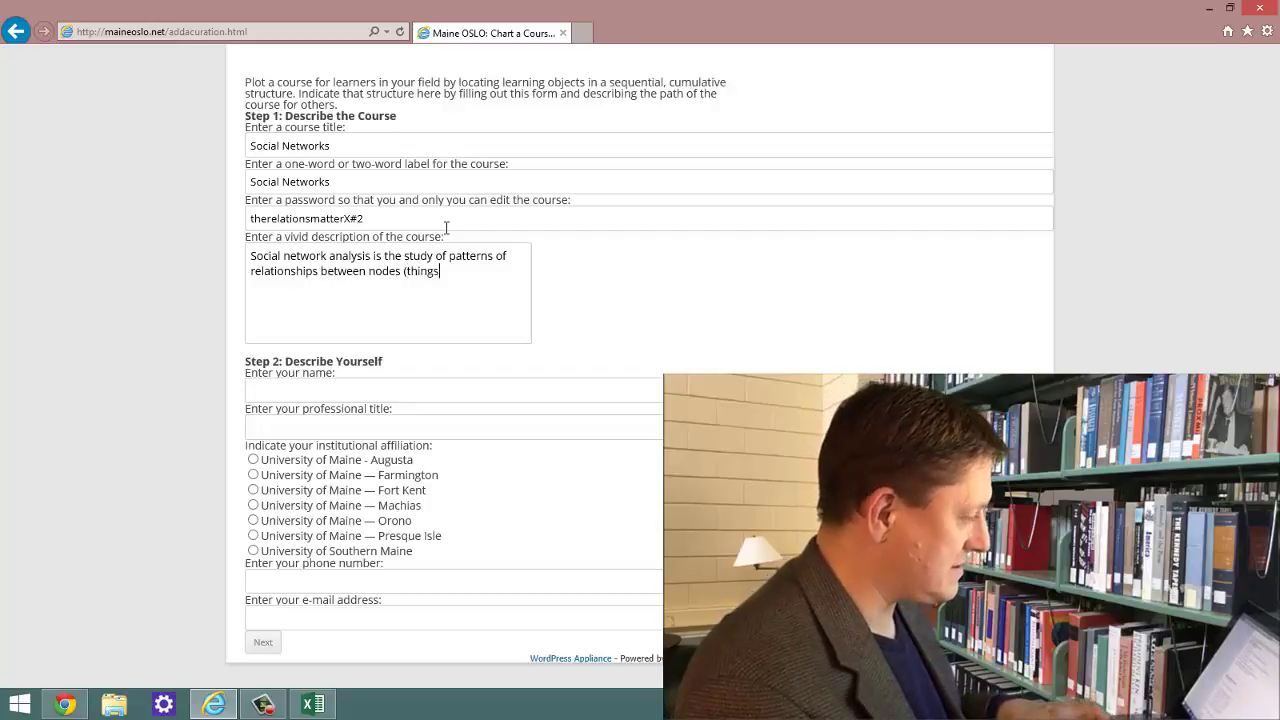
type(" that communicate")
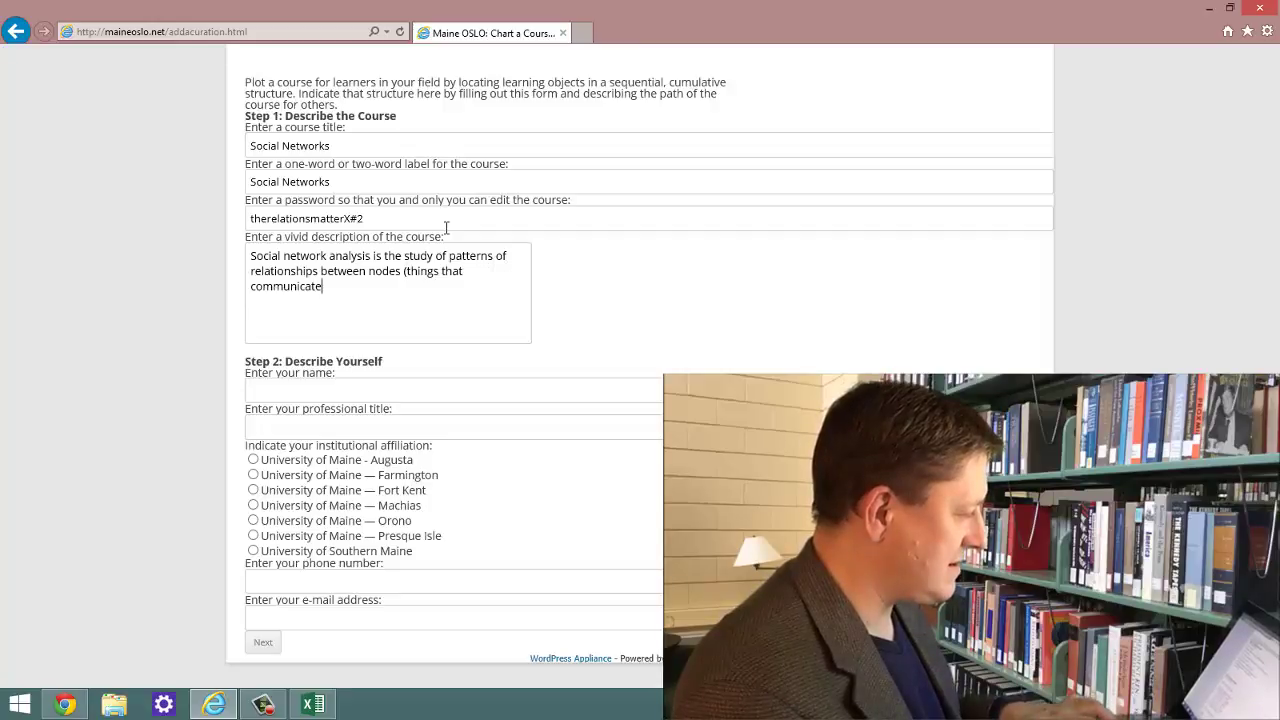
type(") and ti")
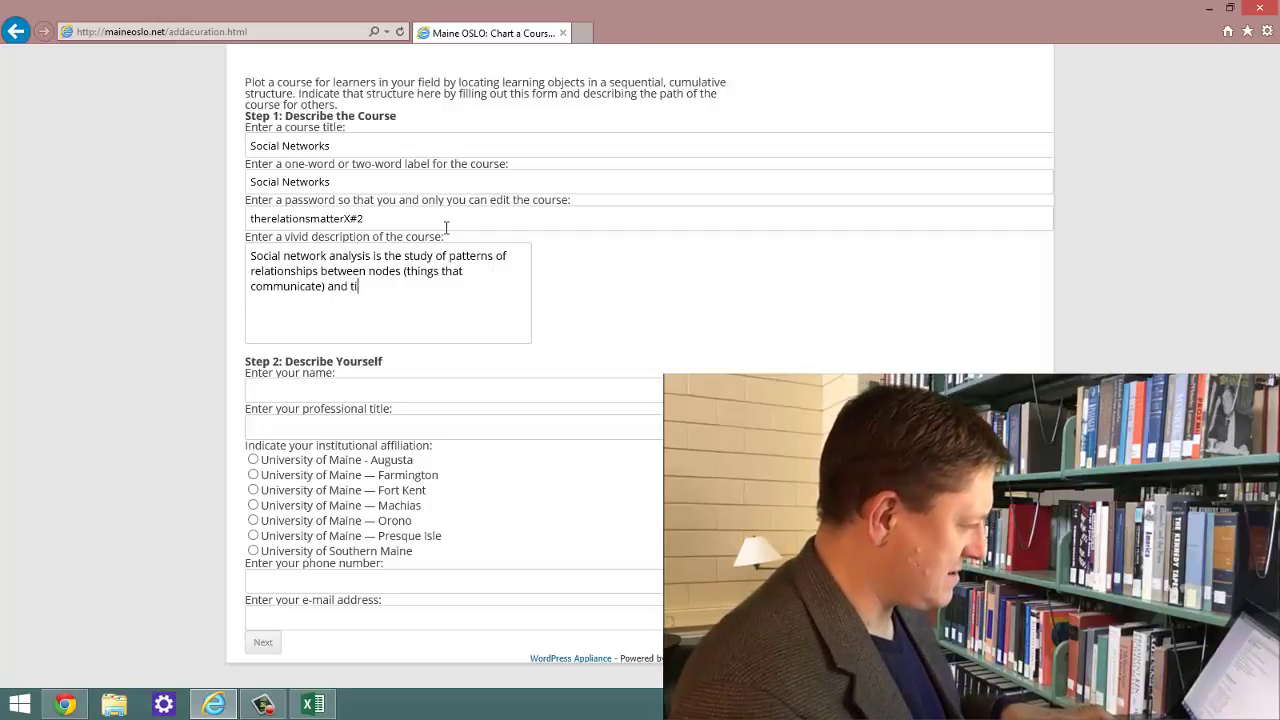
type("via ")
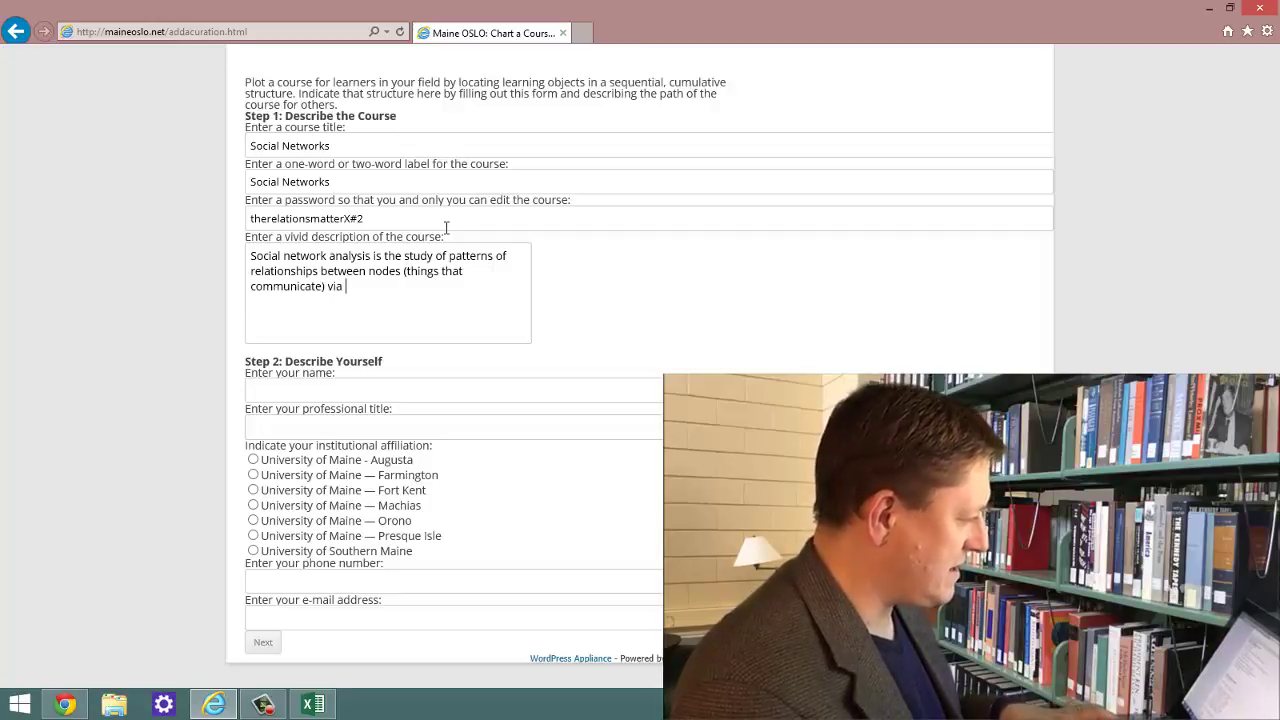
type("ties (the communications")
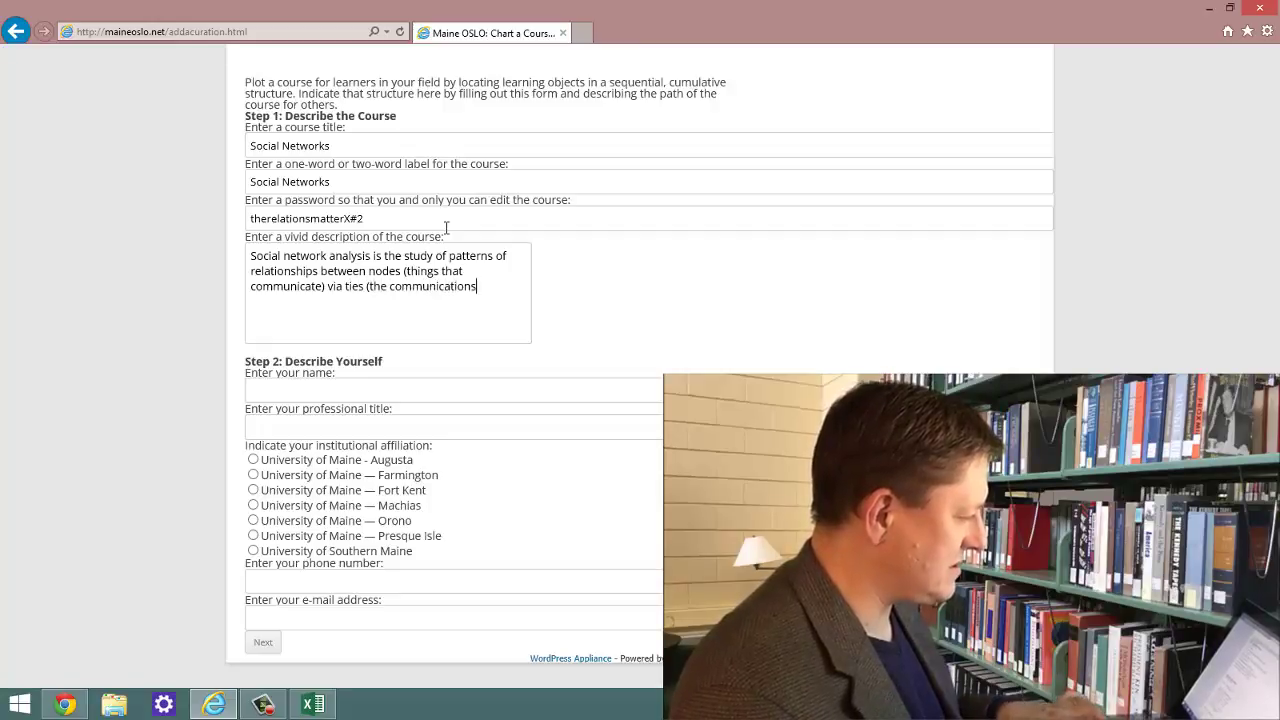
key("Home")
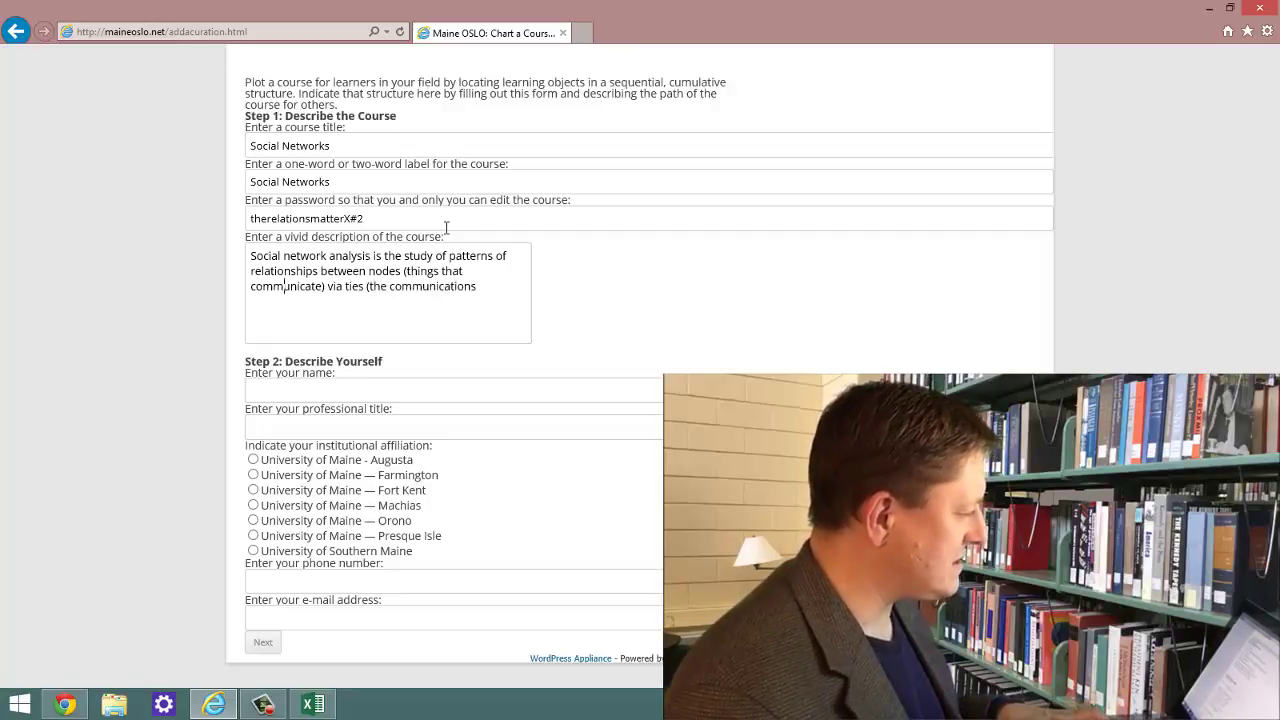
type("or relate")
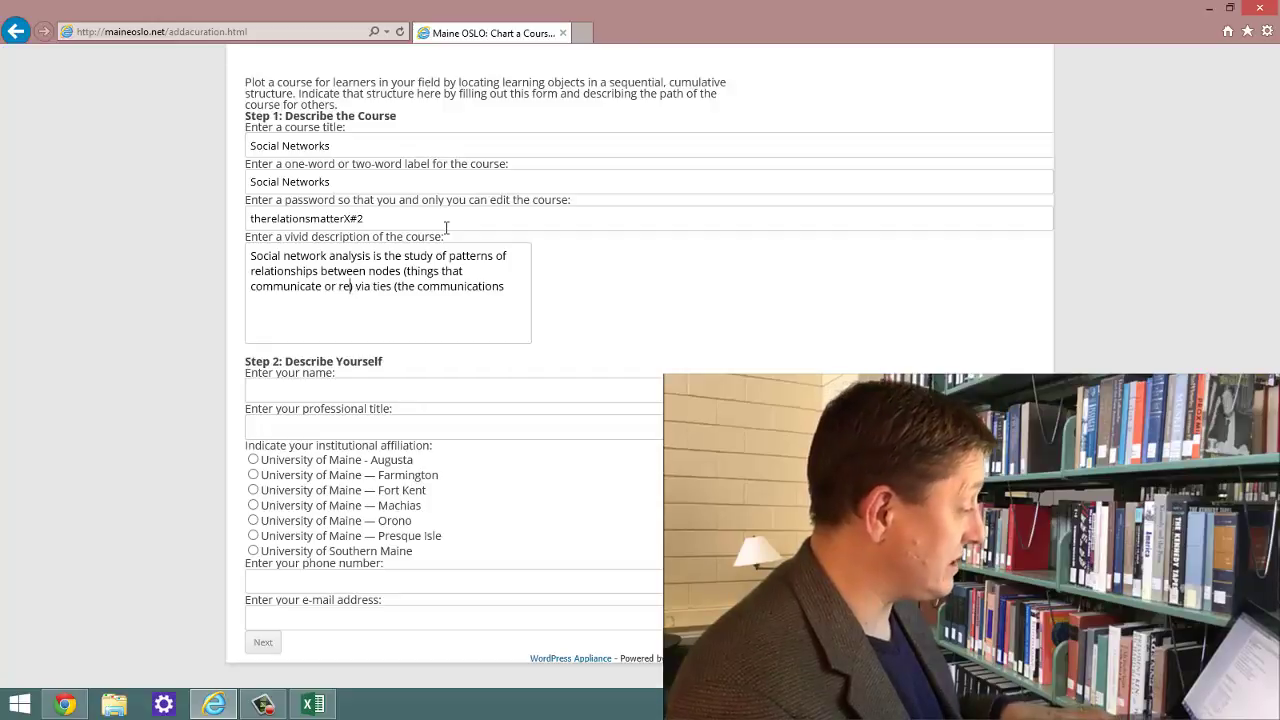
key("End")
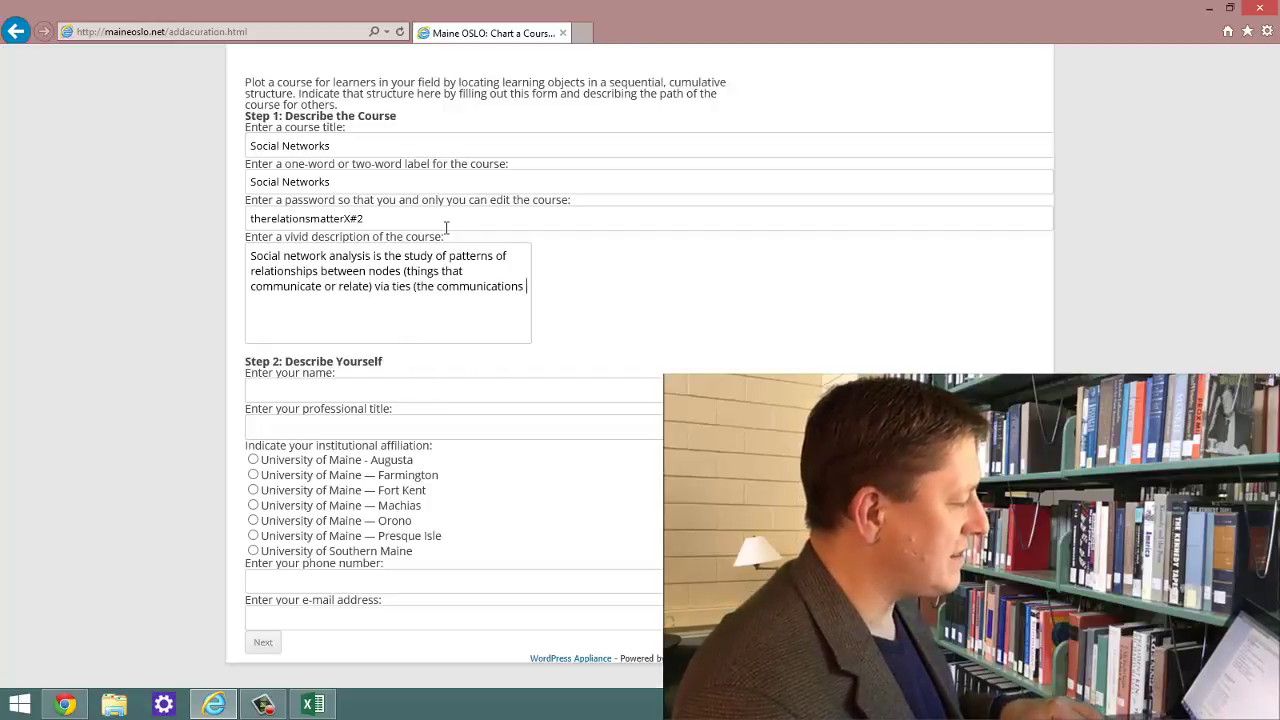
type("or relations")
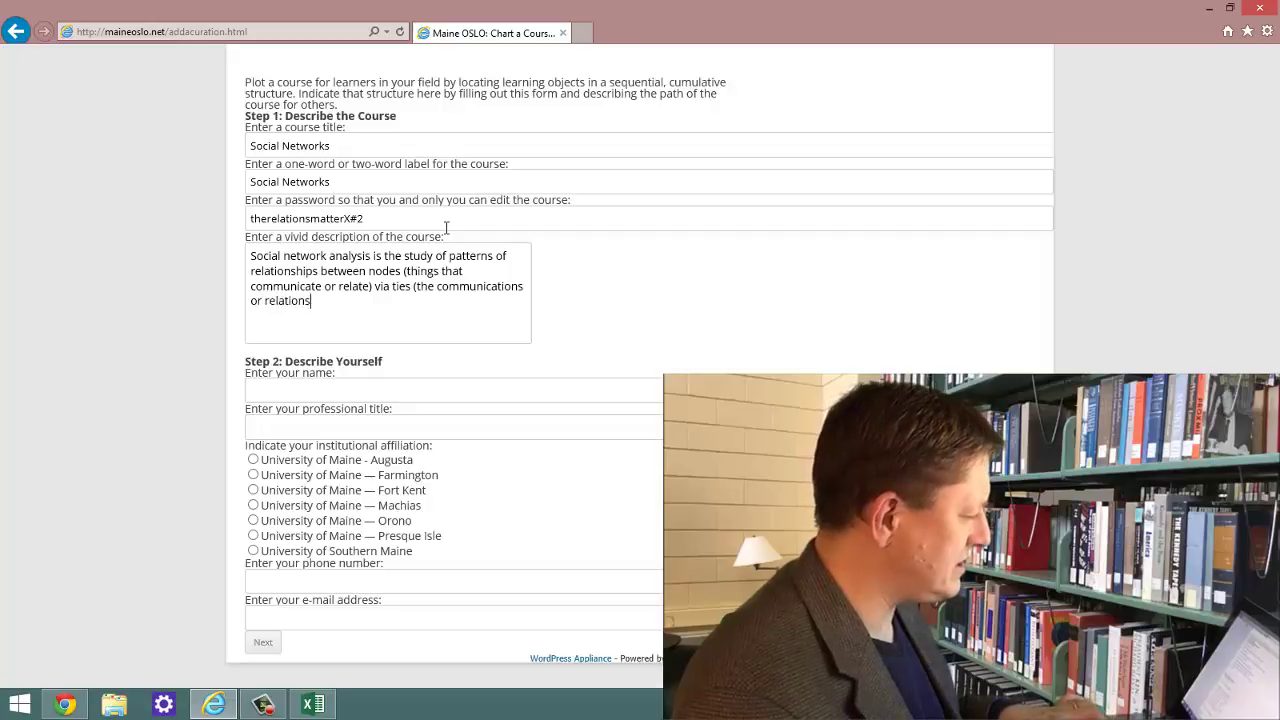
type(").  ")
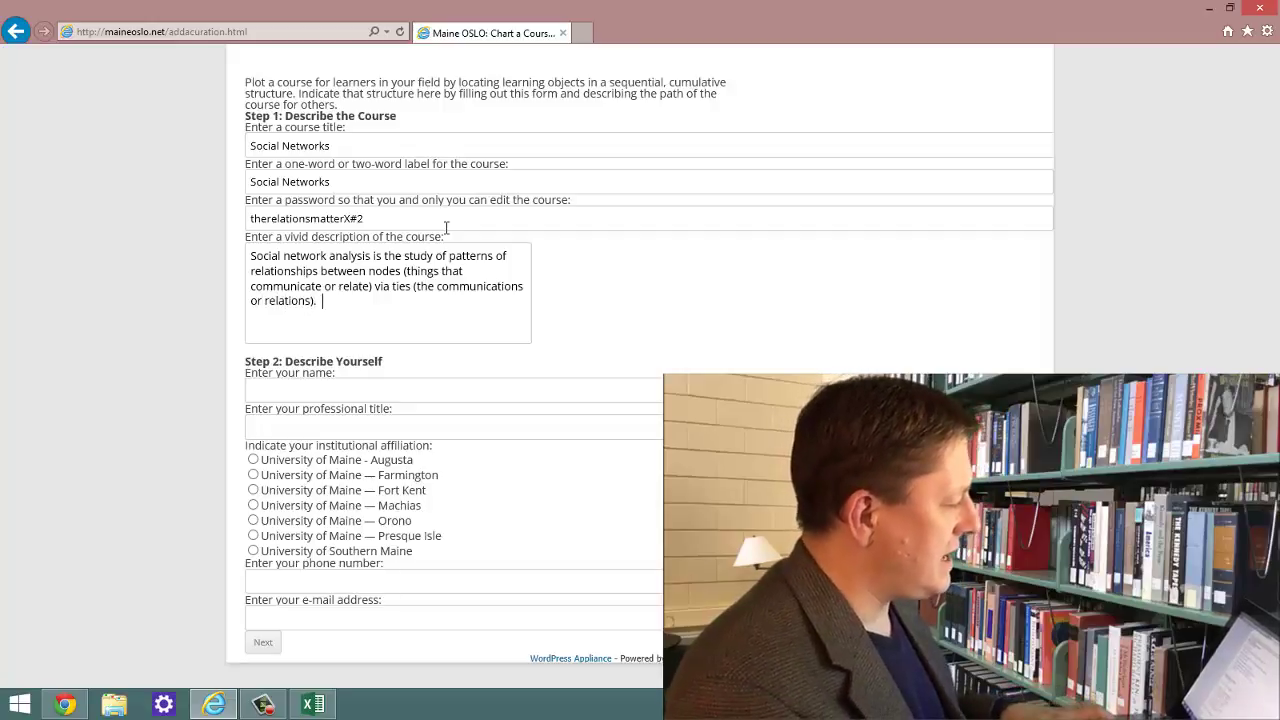
type("In this course, you")
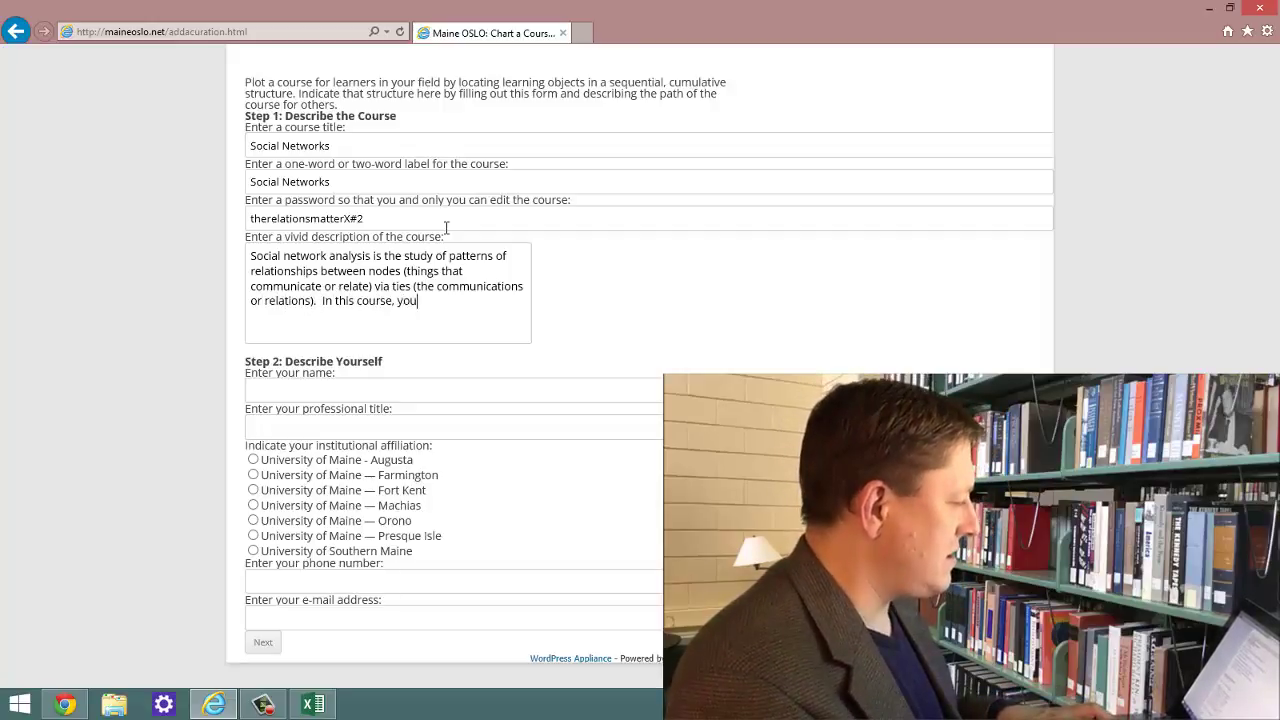
type(" will pro")
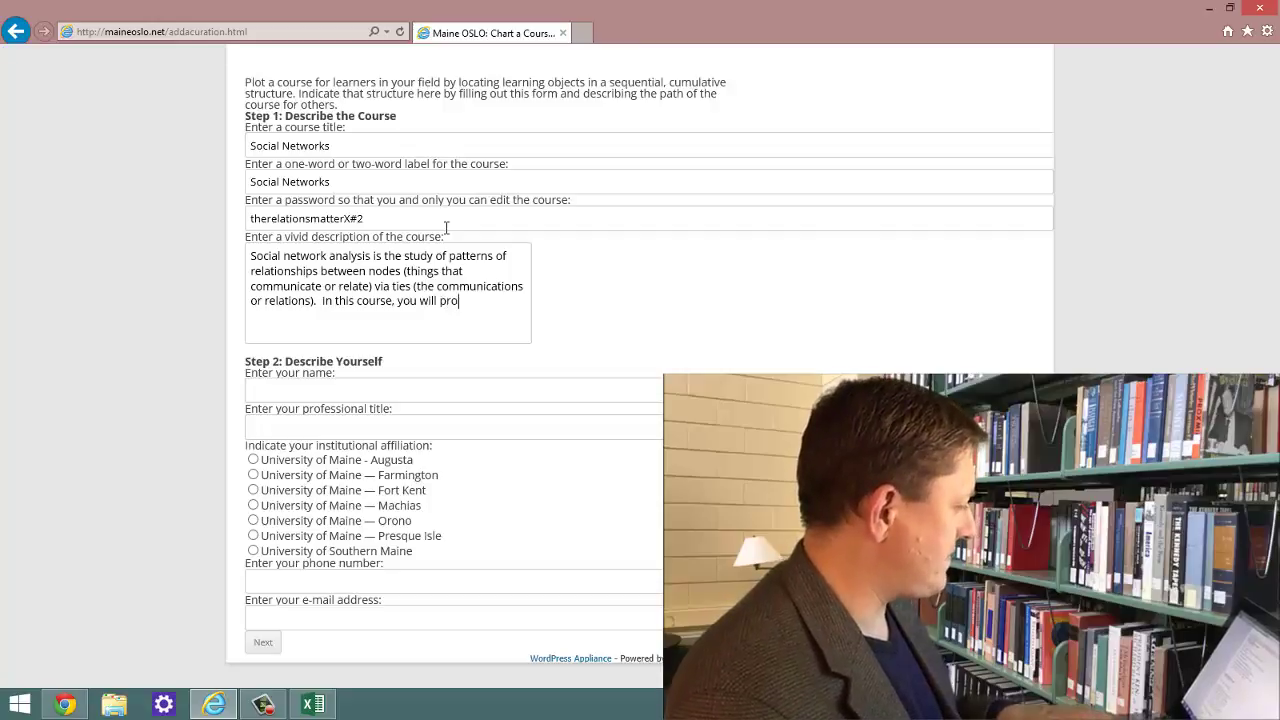
type("ceed from being an absol")
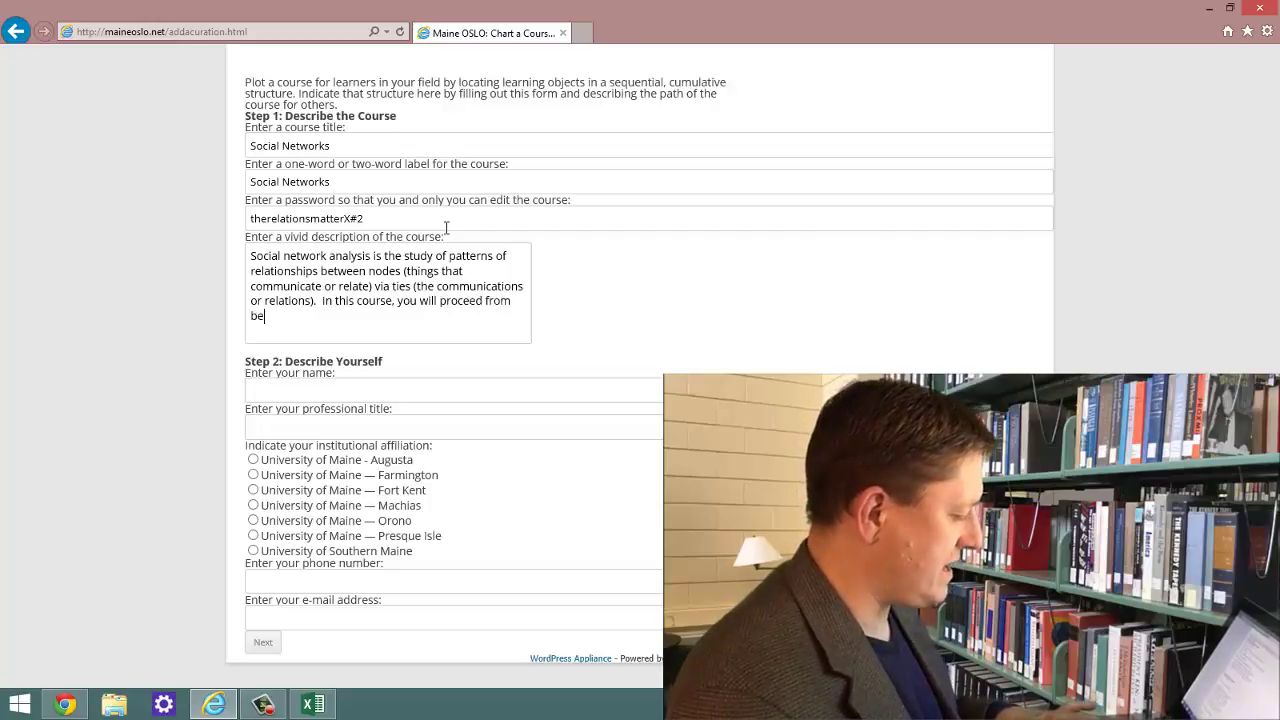
type("ute")
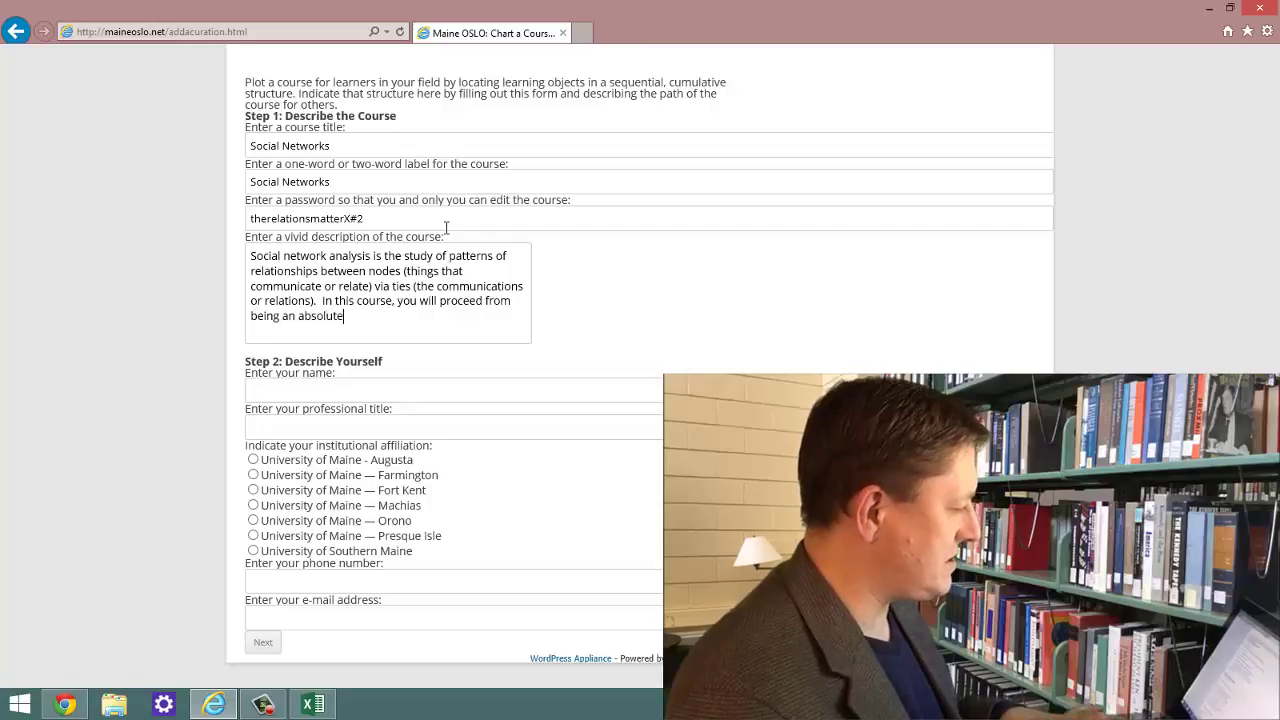
type(" beginner ")
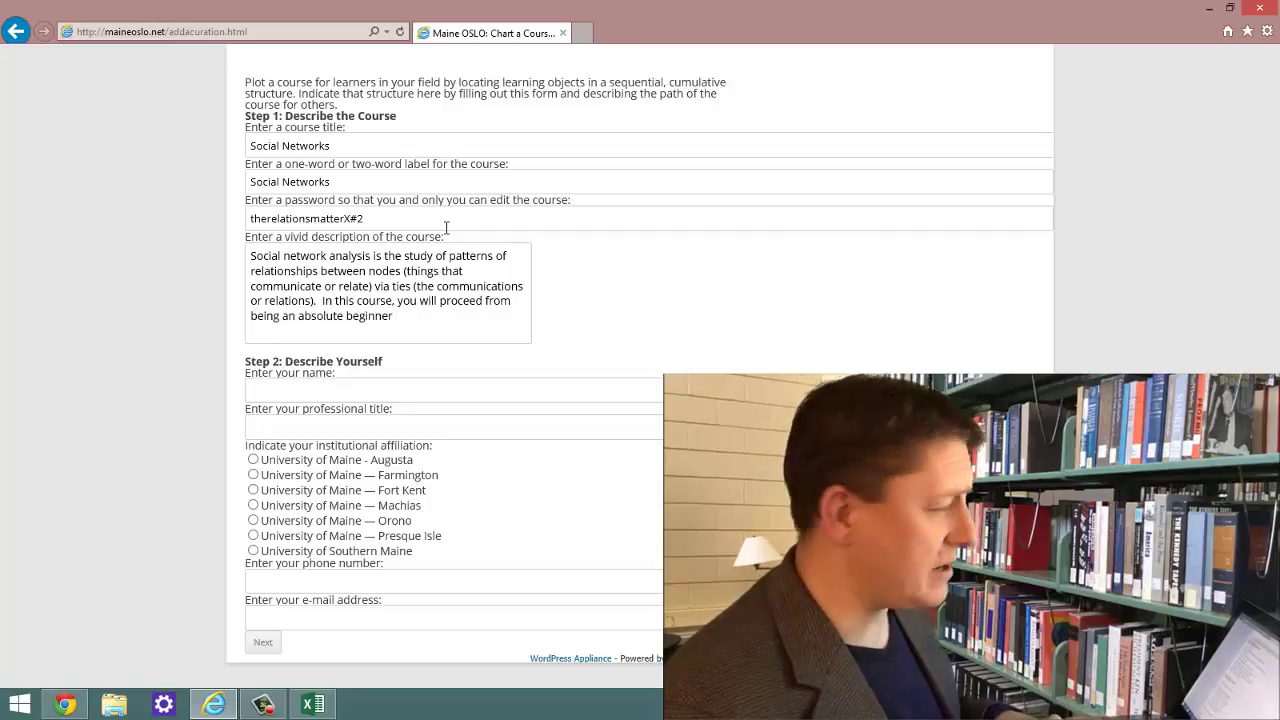
type("to ")
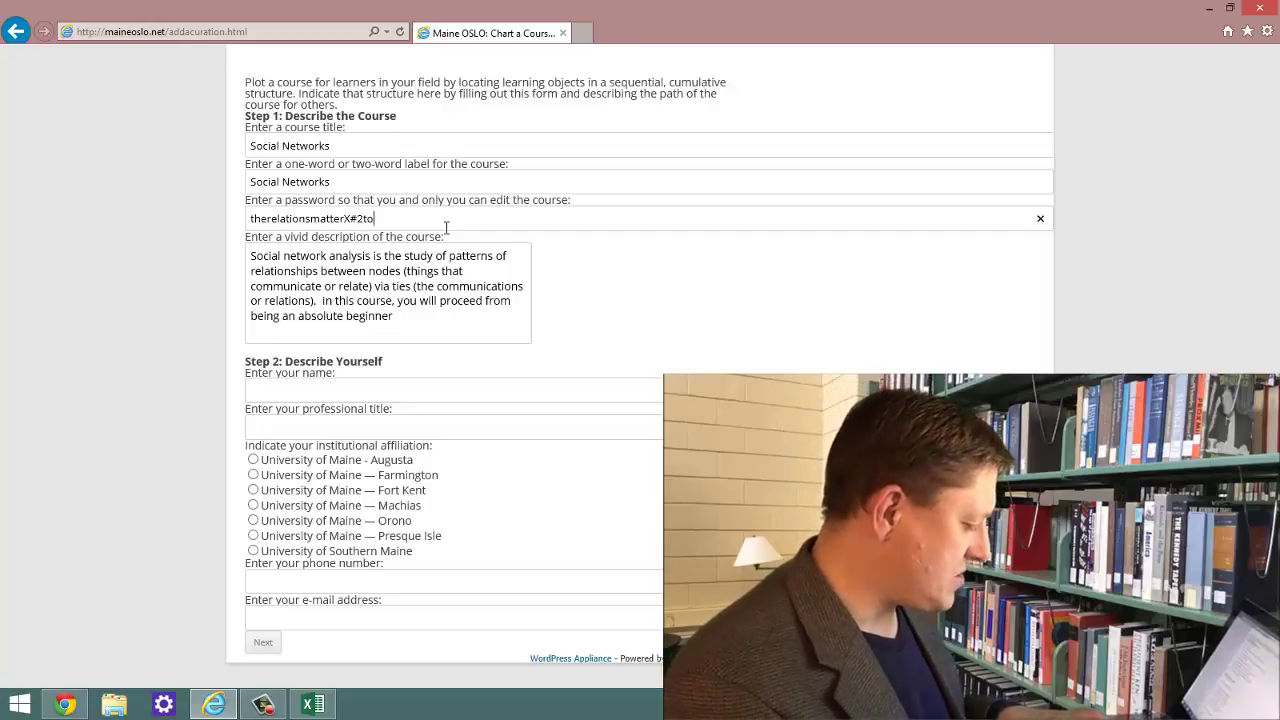
type("being ab")
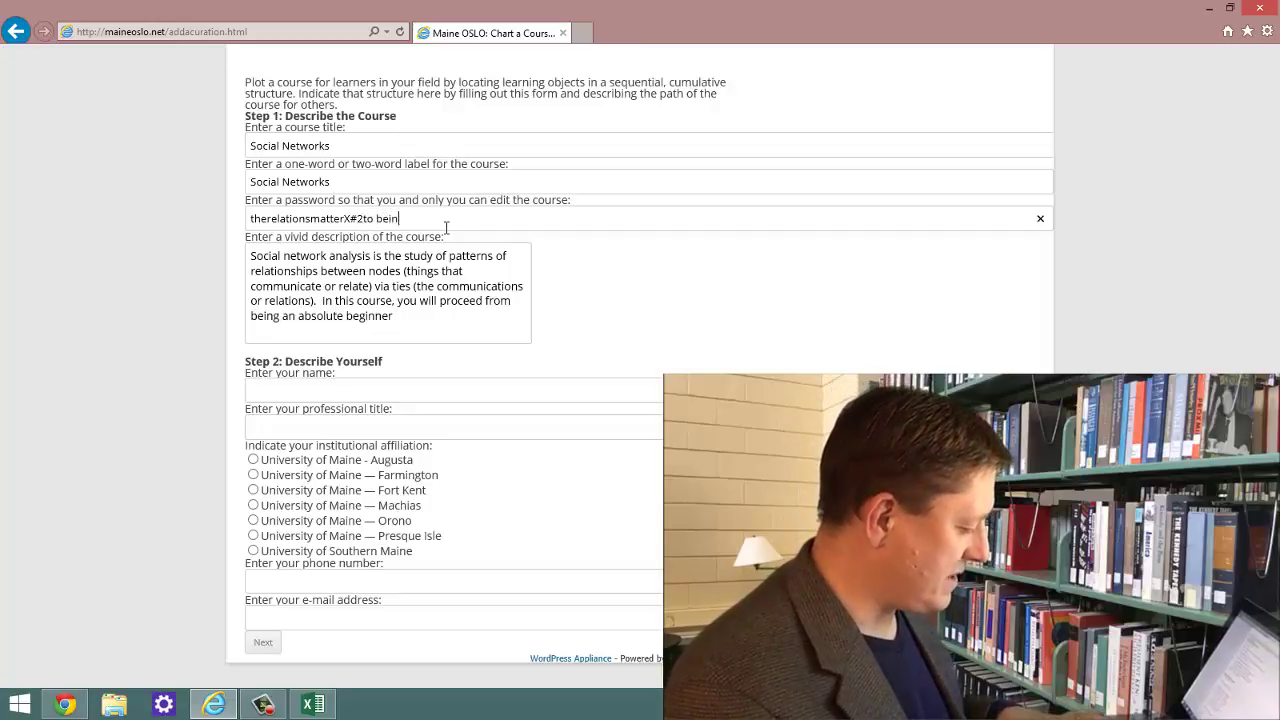
- Finish the description: from absolute beginner to constructing, visualizing and analyzing social networks in detail
key("BackSpace")
key("BackSpace")
key("BackSpace")
key("BackSpace")
key("BackSpace")
key("BackSpace")
key("BackSpace")
key("BackSpace")
key("BackSpace")
key("BackSpace")
key("BackSpace")
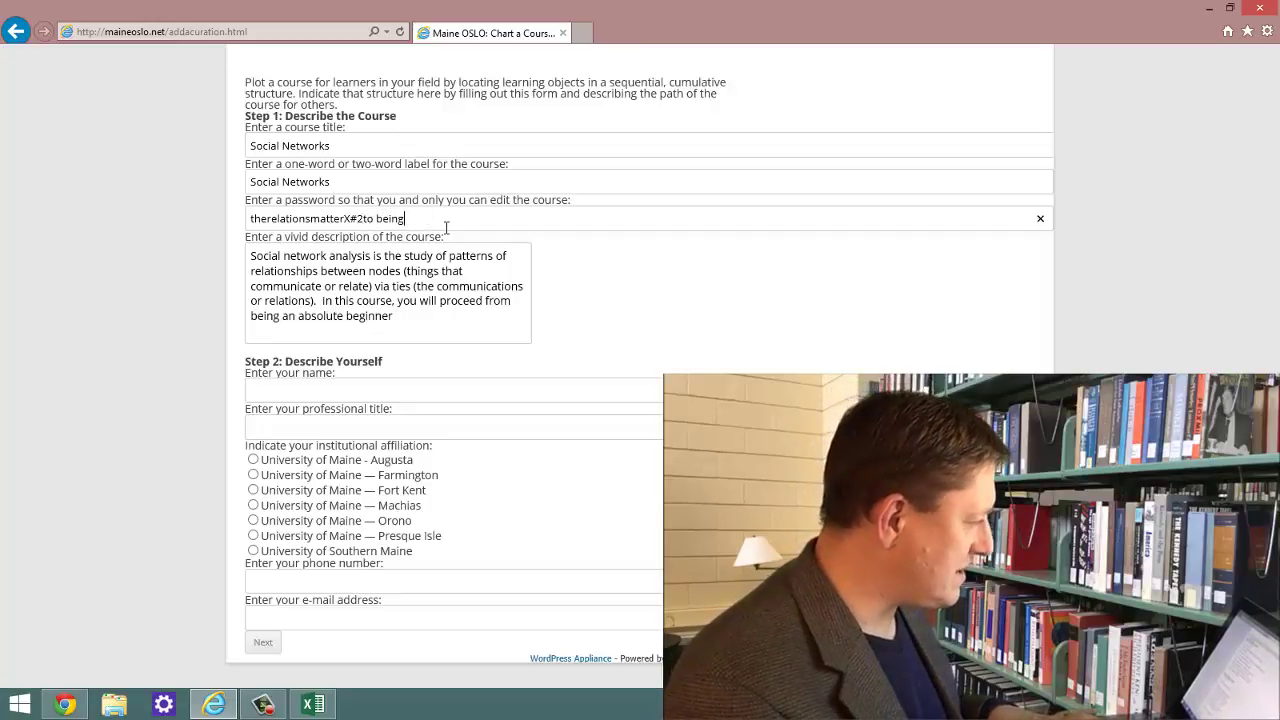
left_click(428, 323)
type("to being ab")
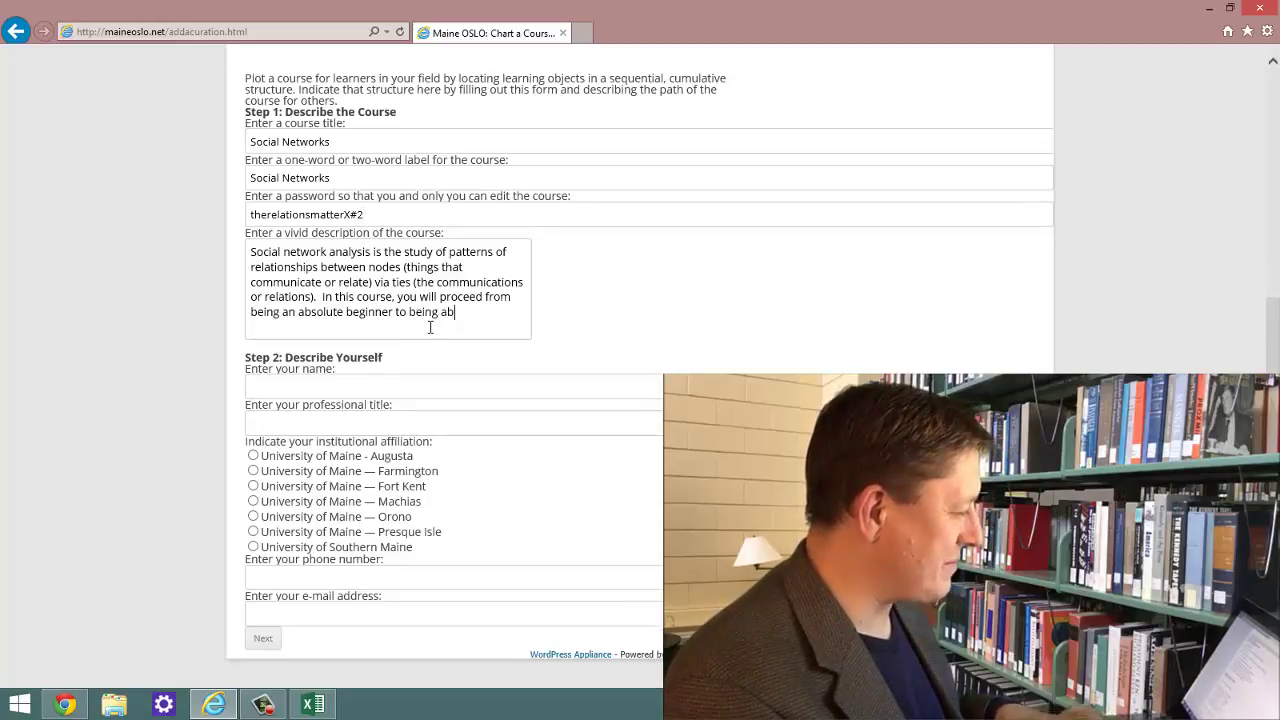
type("le to construct ")
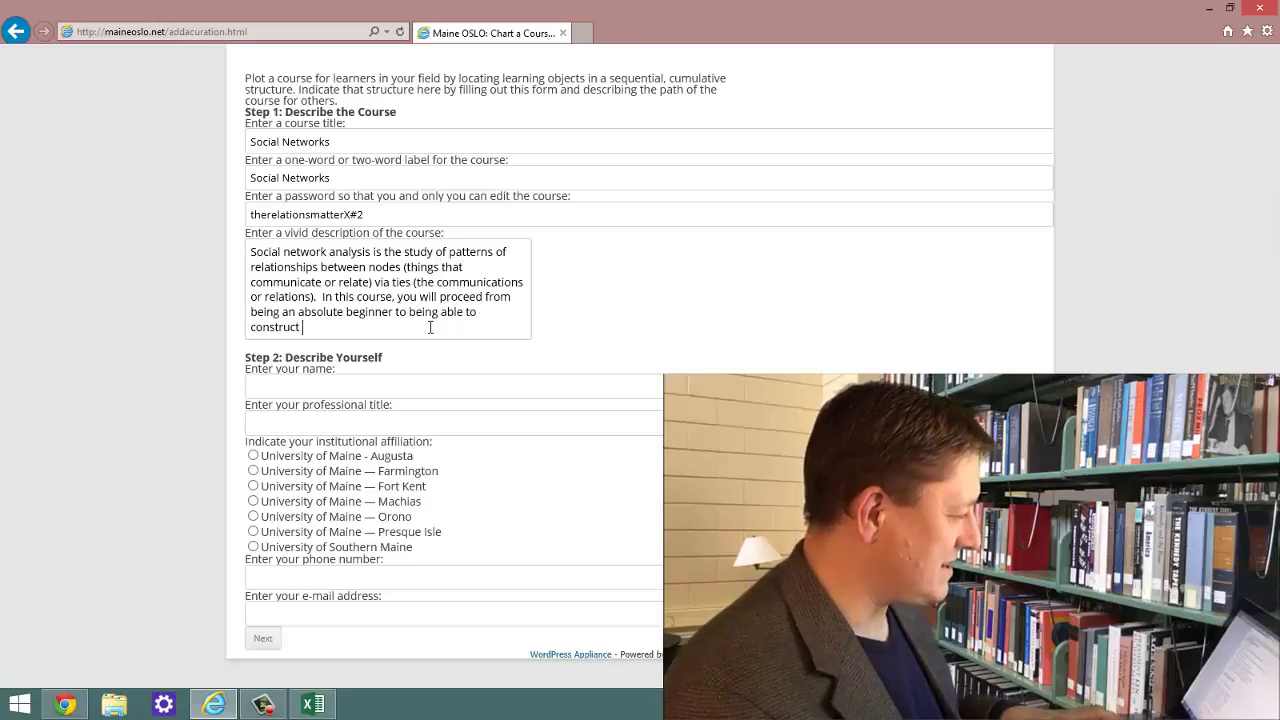
type(", visualiz")
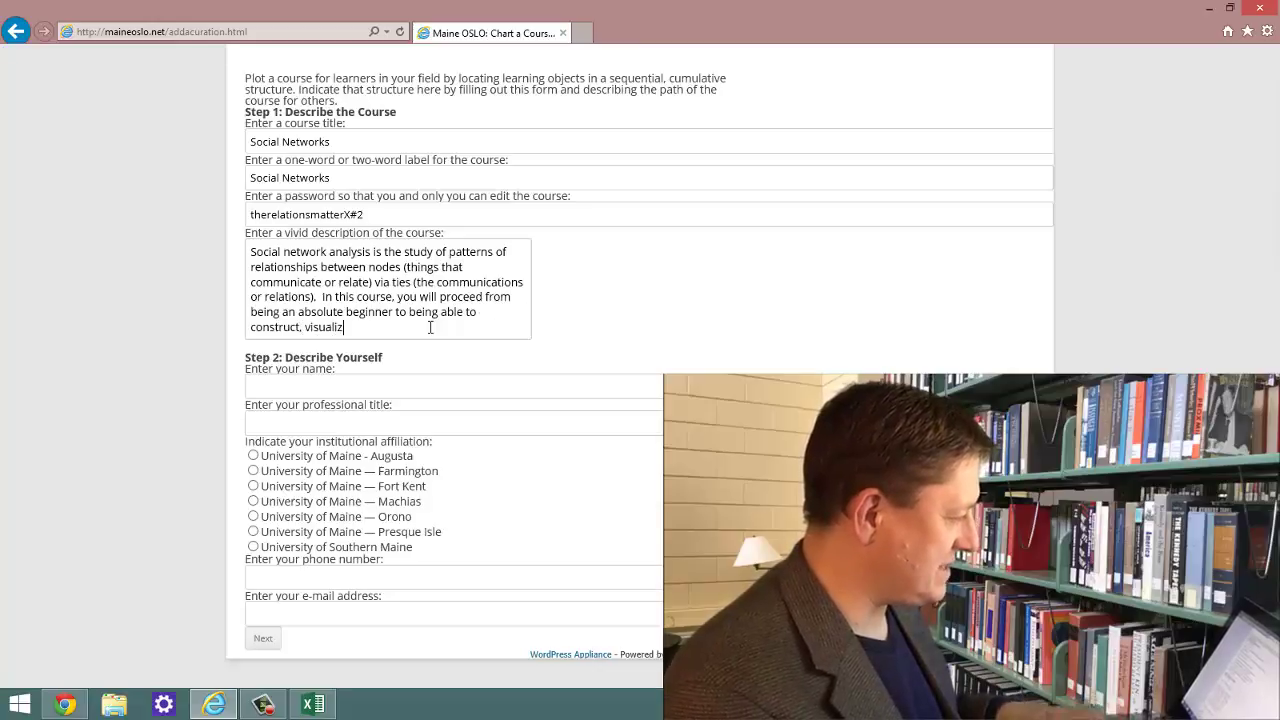
type("e and analyze")
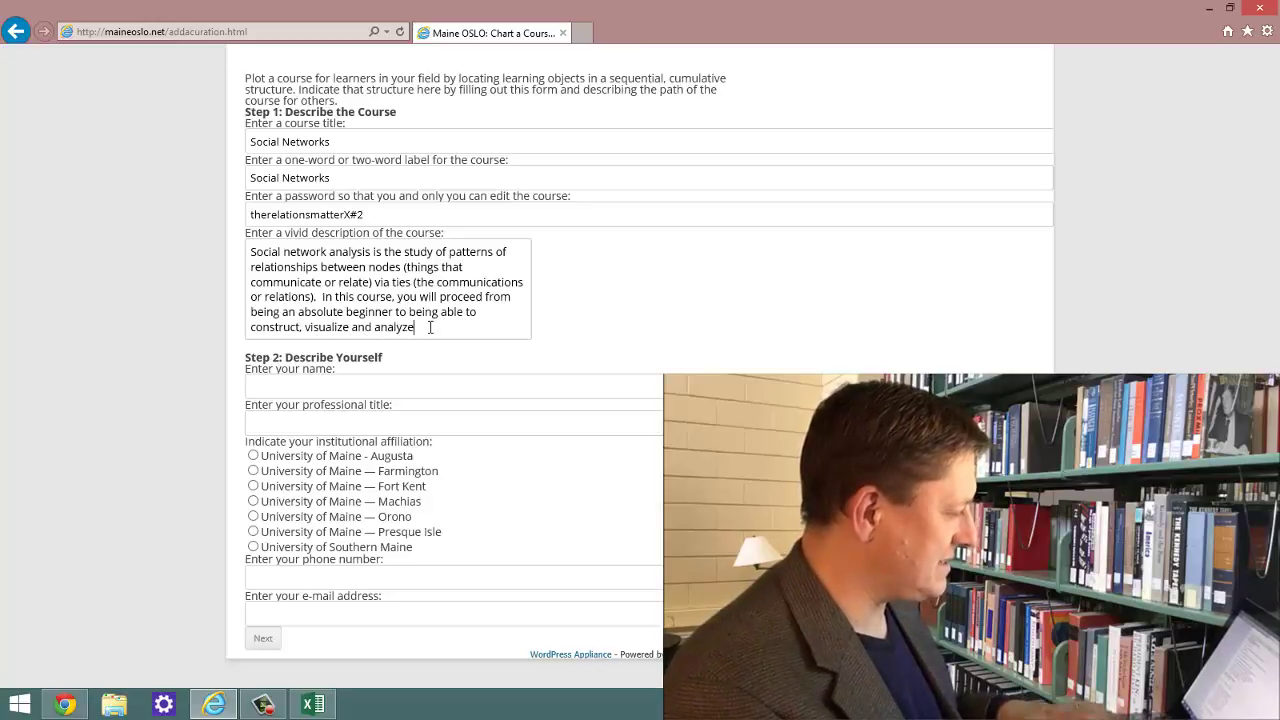
type(" social newor")
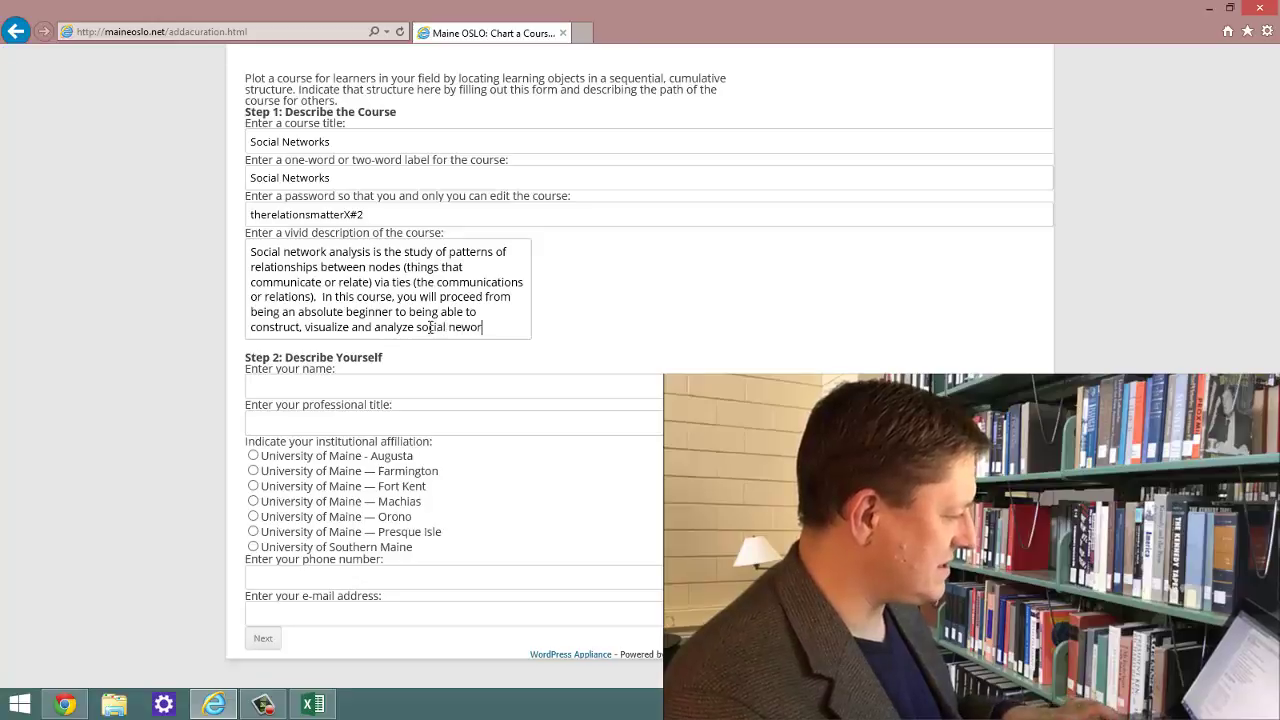
key("BackSpace")
key("BackSpace")
key("BackSpace")
type("tworsk")
key("BackSpace")
key("BackSpace")
key("BackSpace")
key("BackSpace")
key("BackSpace")
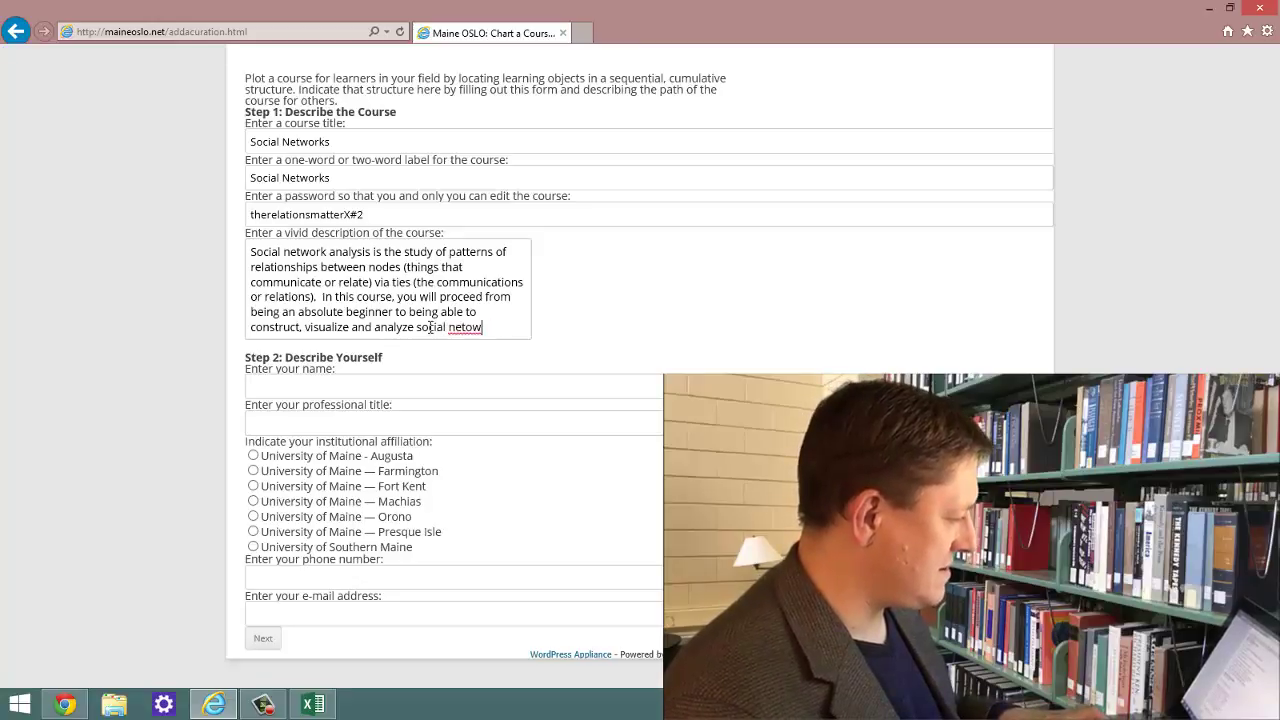
type("works in de")
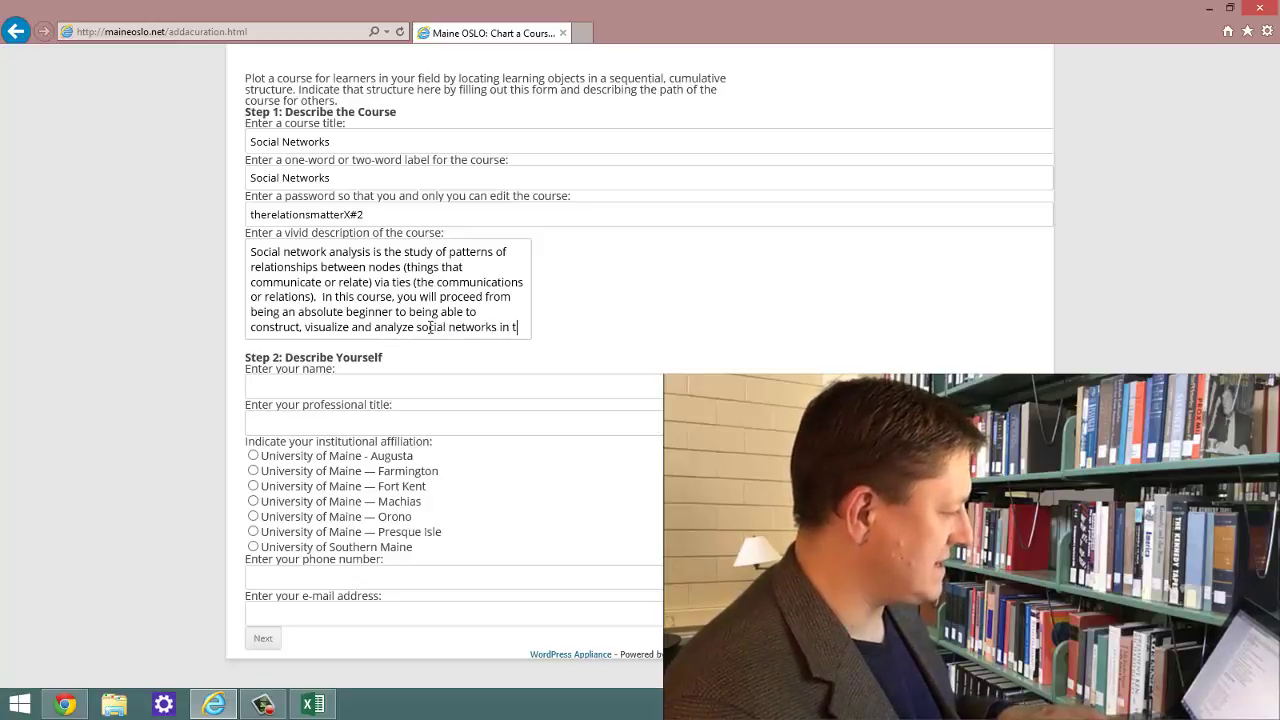
type("tail.")
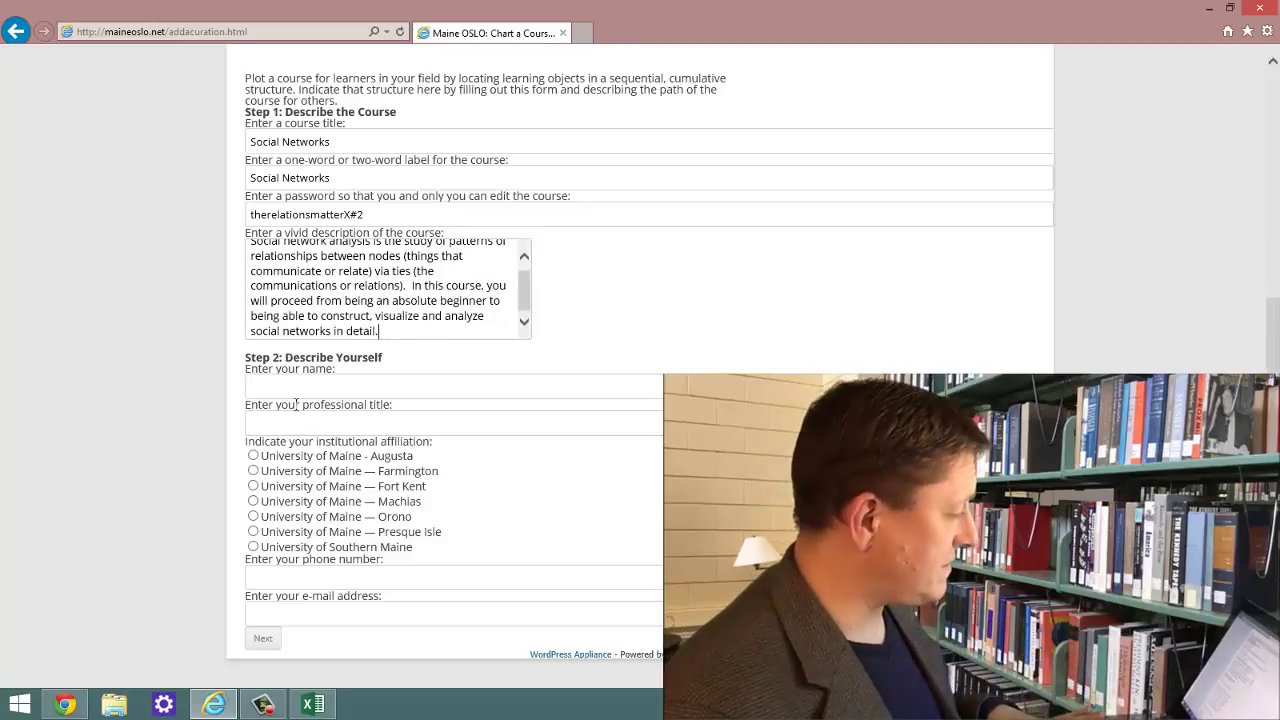
type("K")
- Enter the curator's name and the title 'Assistant Professor of Social Science'
key("BackSpace")
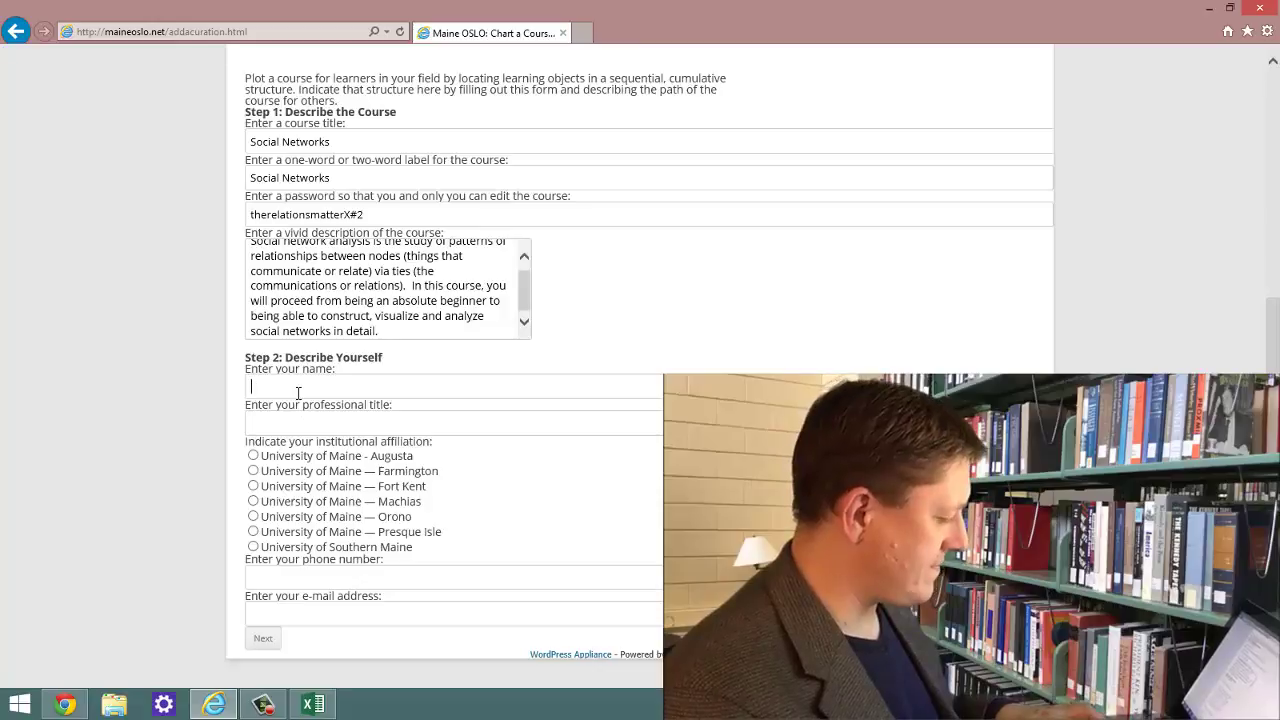
type("james")
key("BackSpace")
key("BackSpace")
key("BackSpace")
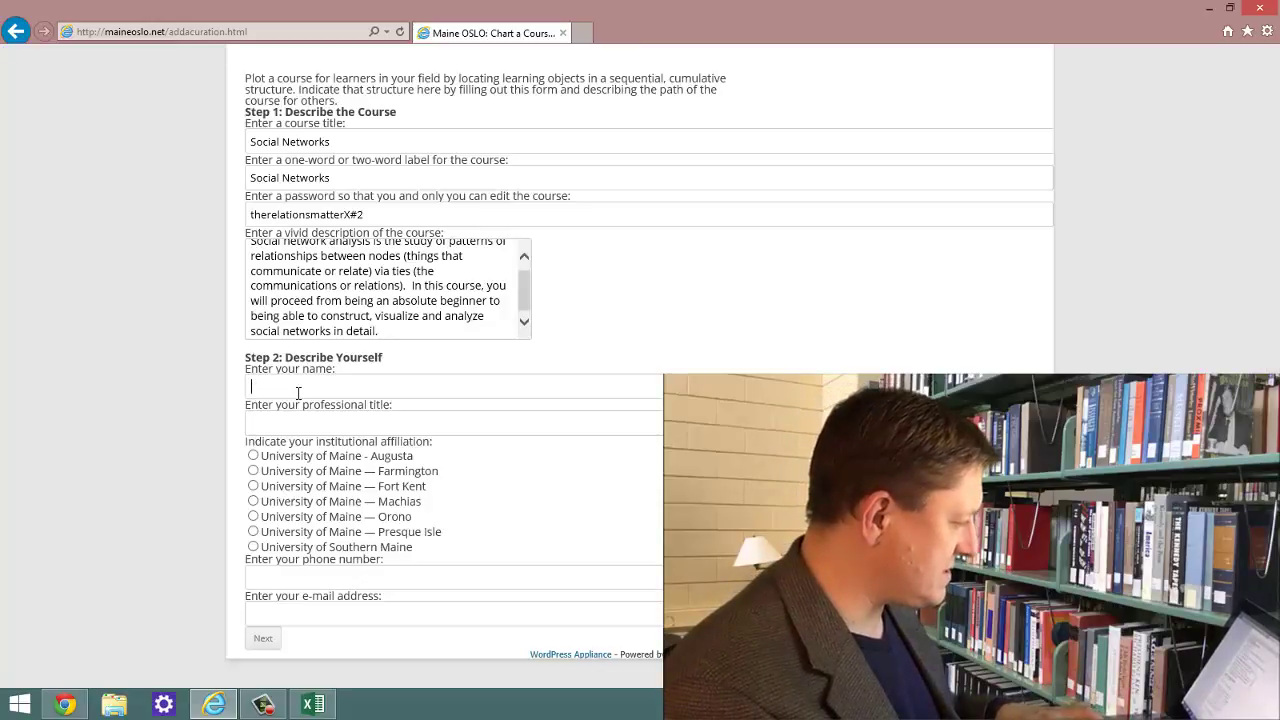
key("Tab")
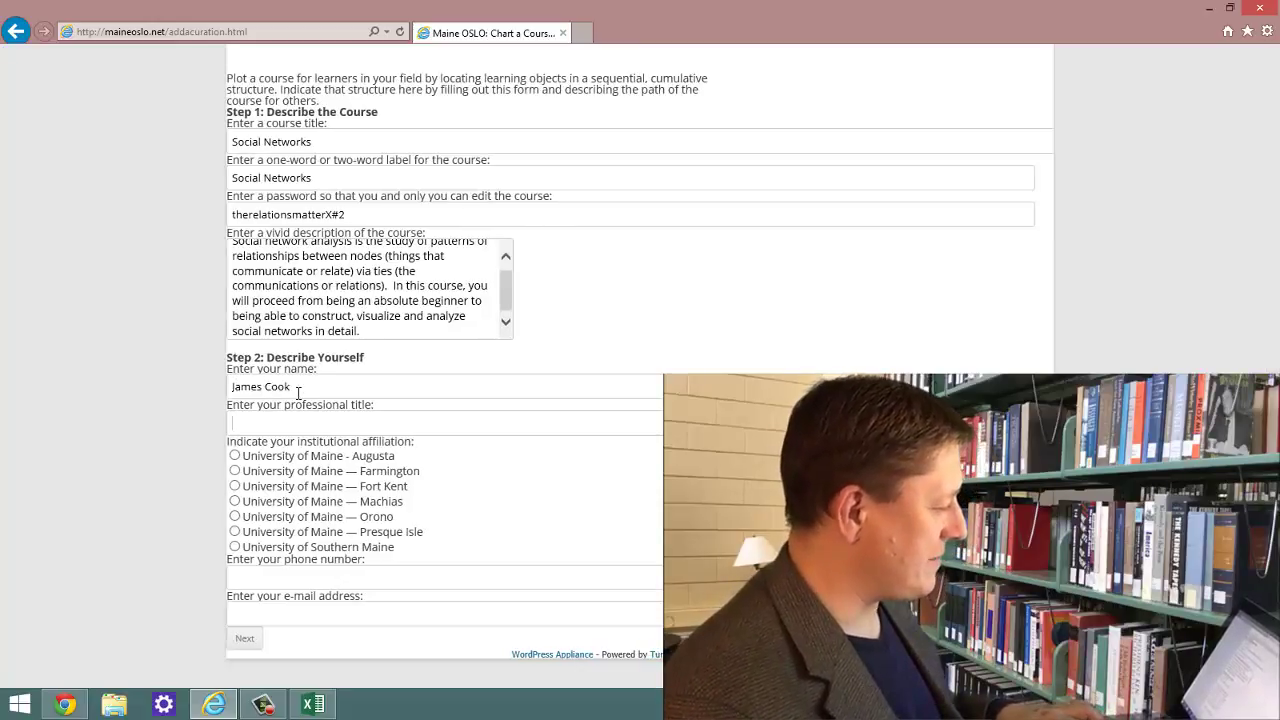
type("Assistant ")
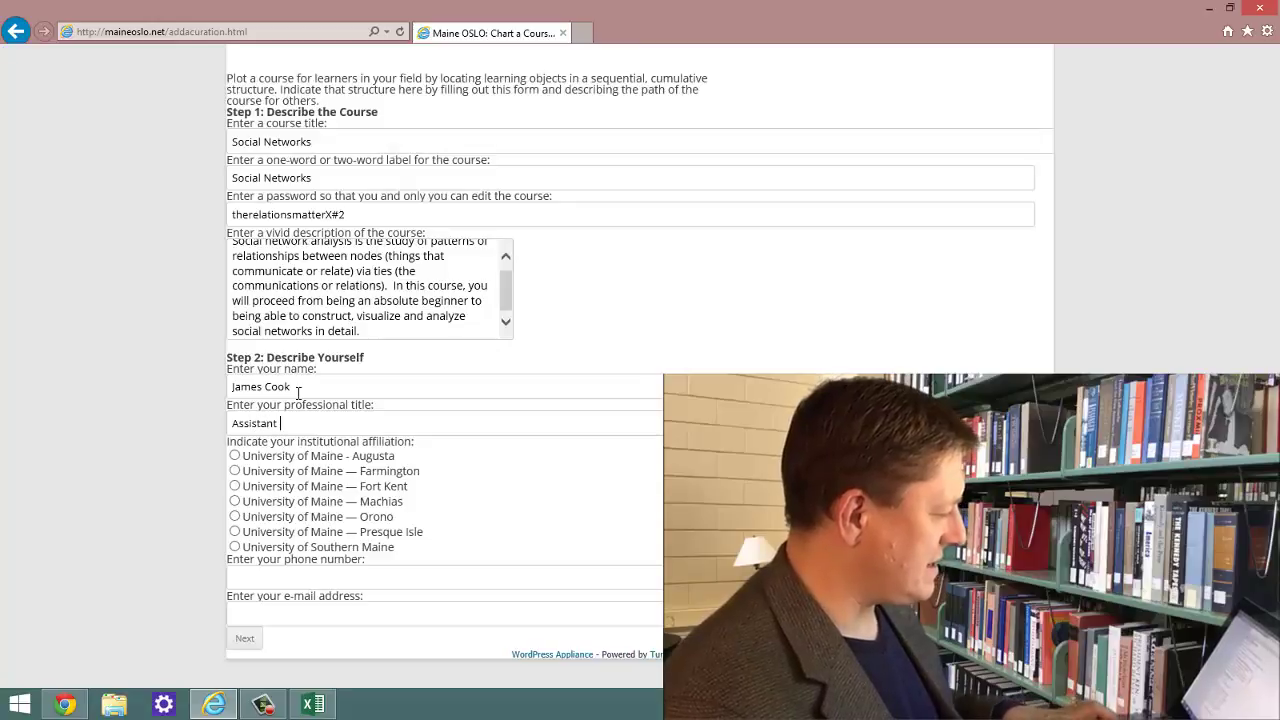
type("Professor of Soci")
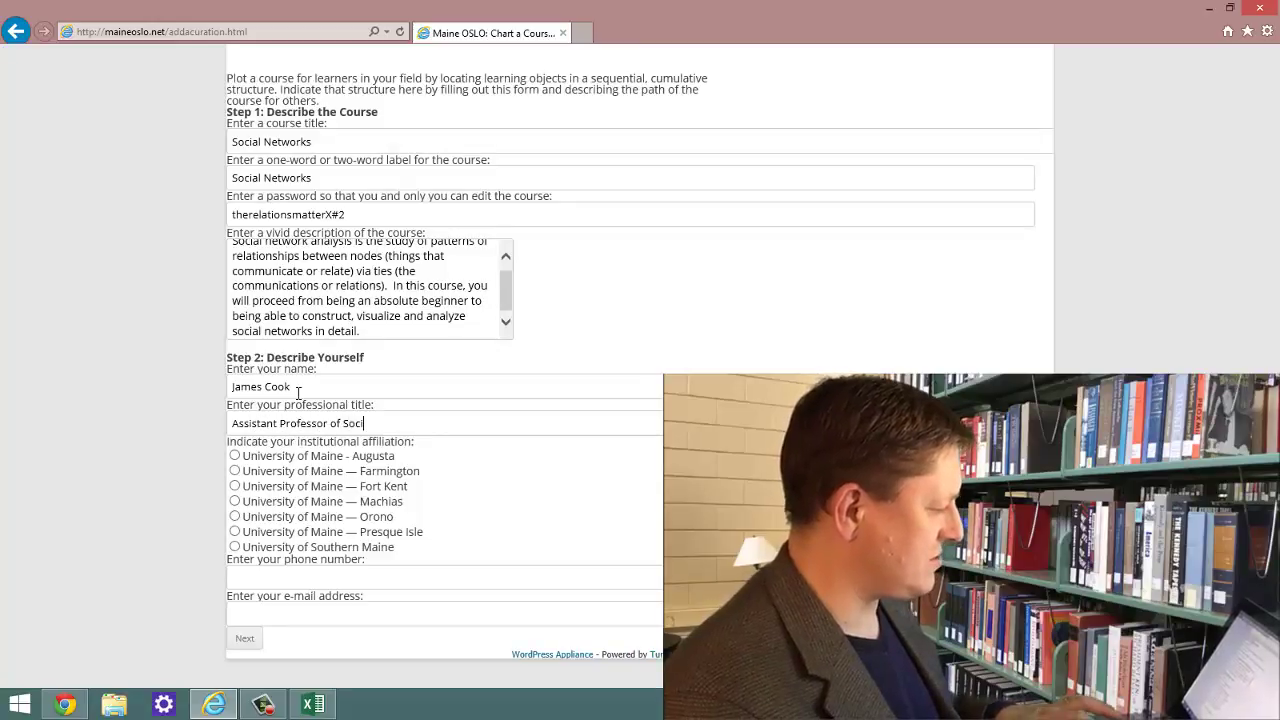
type(" S")
key("BackSpace")
key("BackSpace")
type("al s")
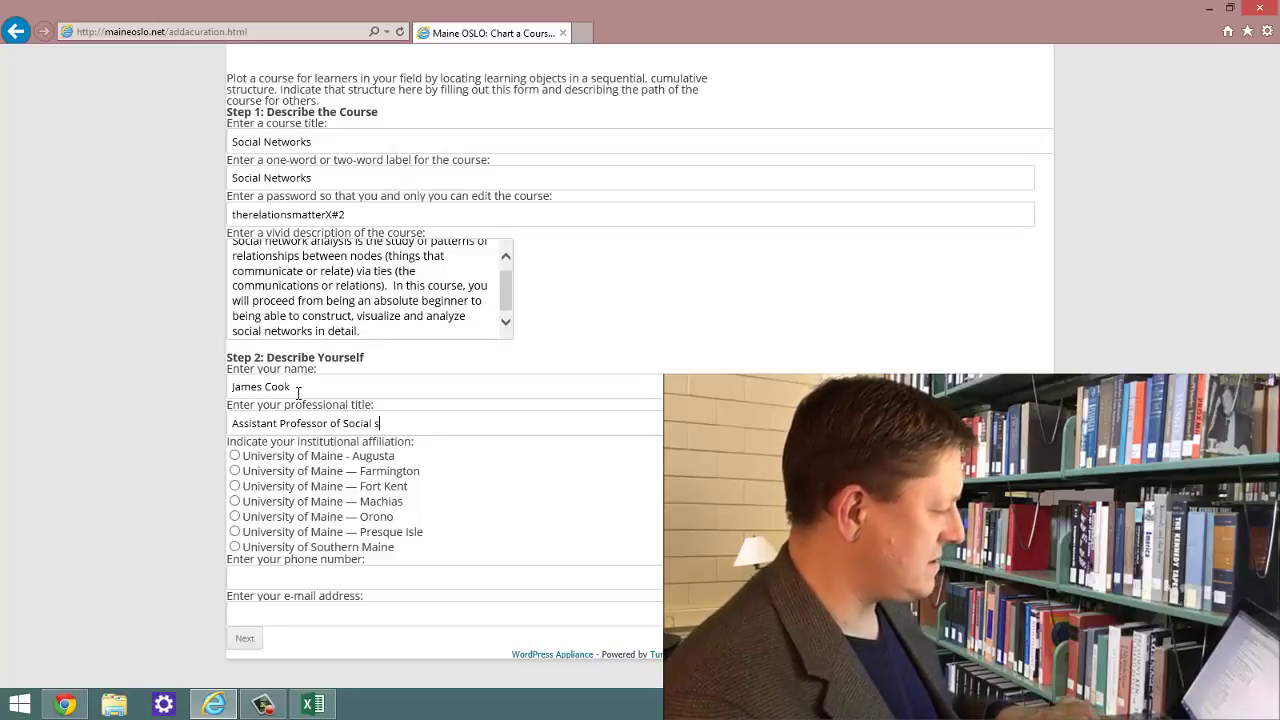
key("BackSpace")
type("Science")
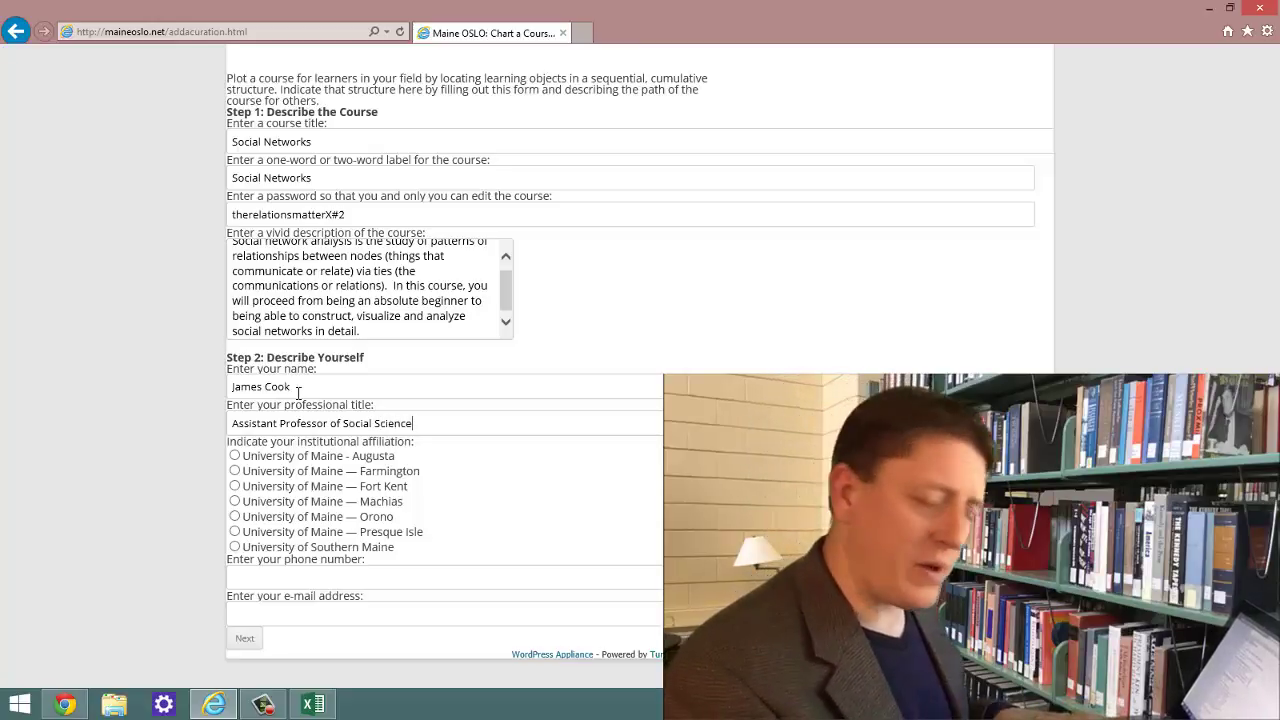
- Choose University of Maine - Augusta as affiliation and fill in the curator's phone and e-mail
left_click(236, 459)
left_click(257, 573)
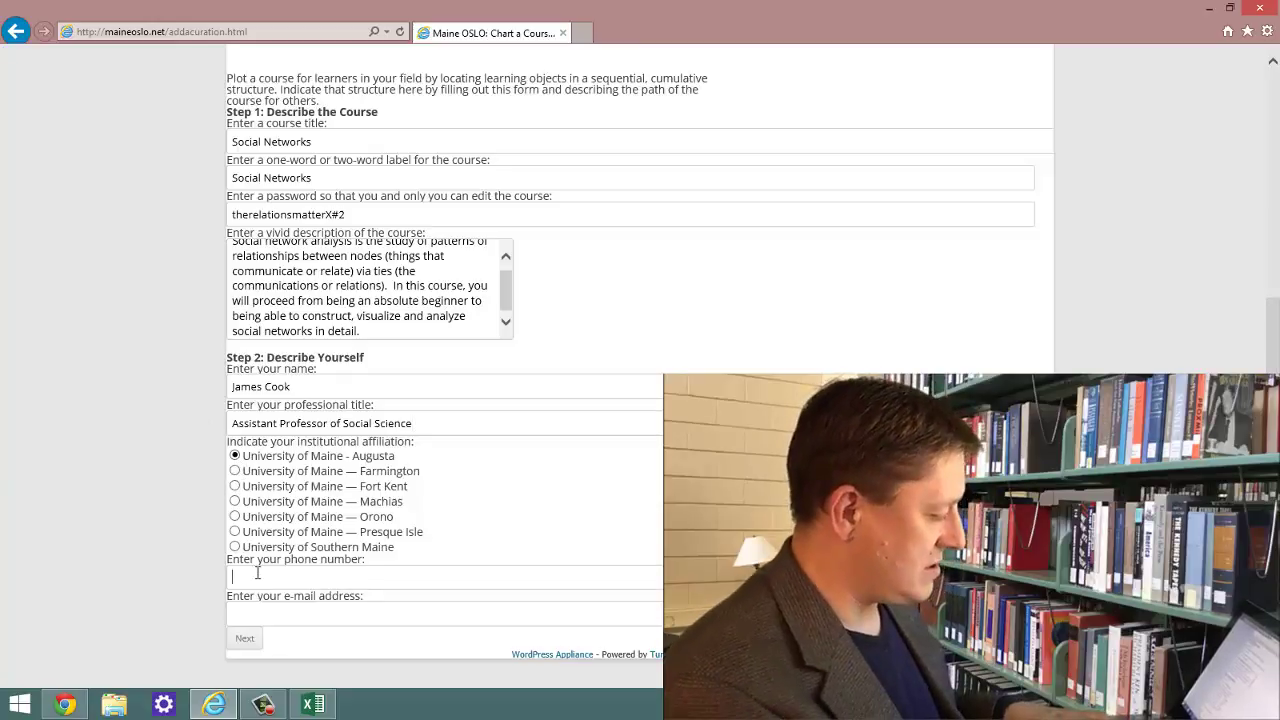
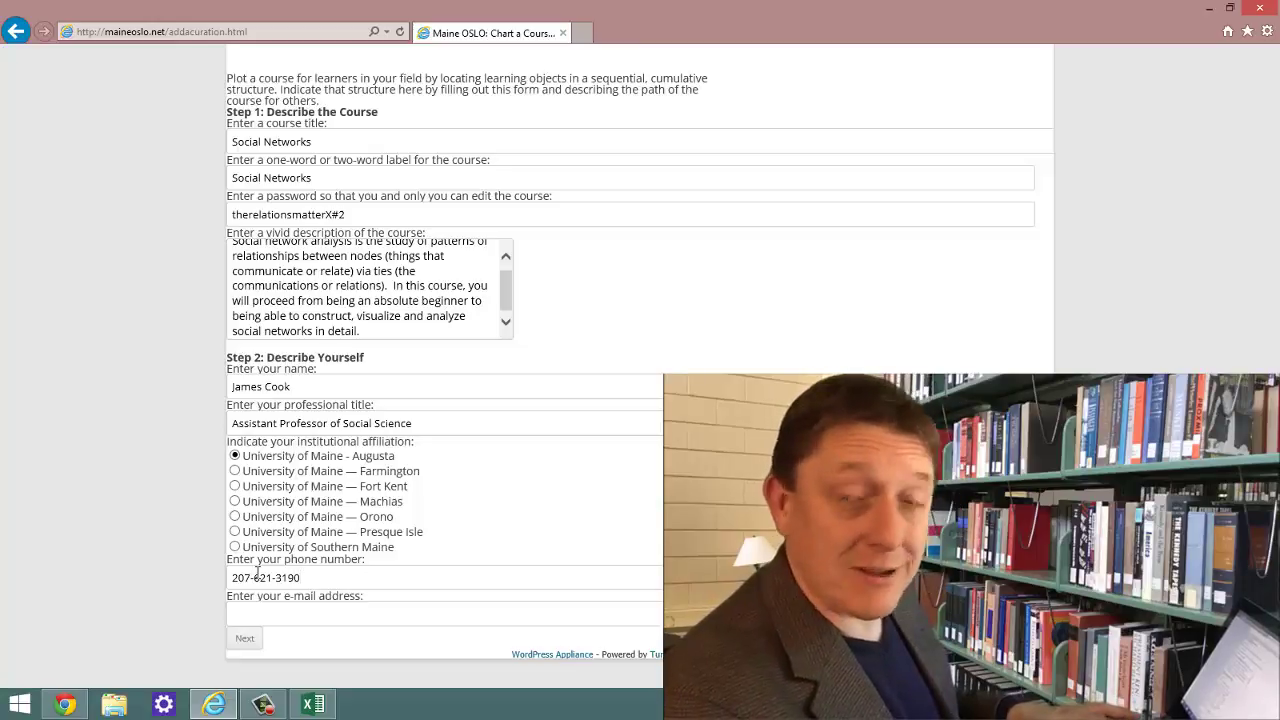
left_click(252, 614)
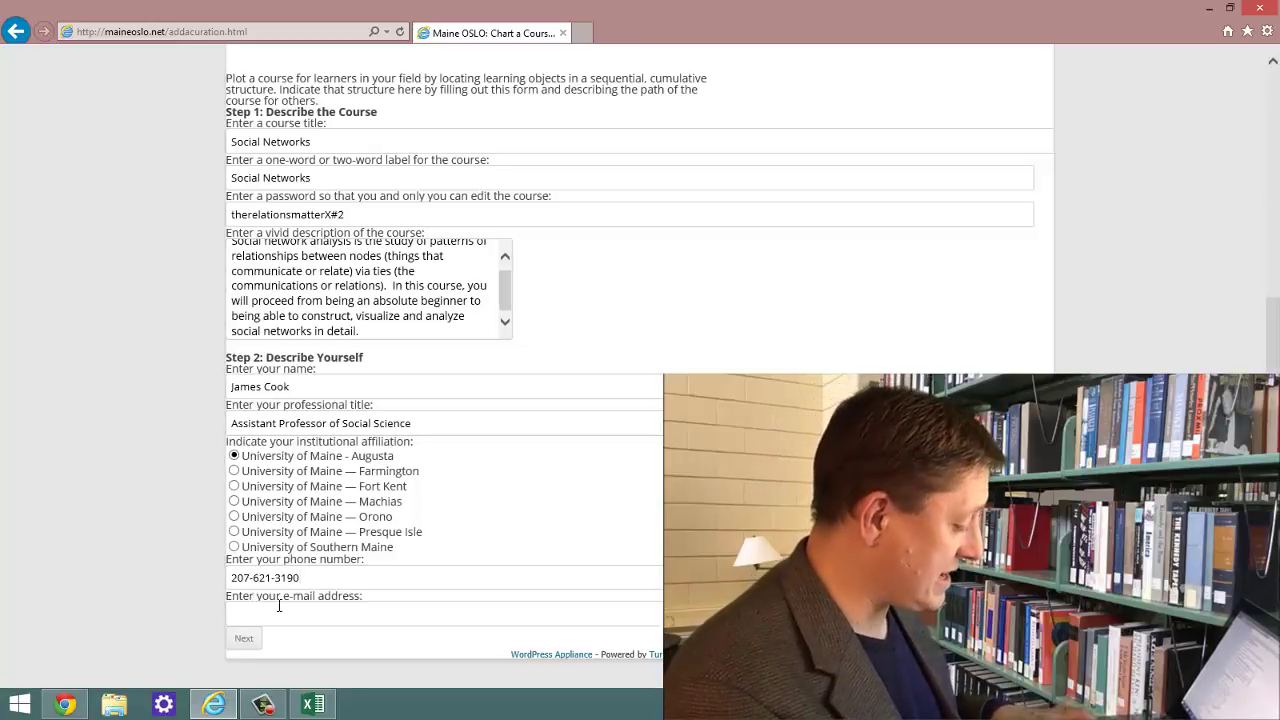
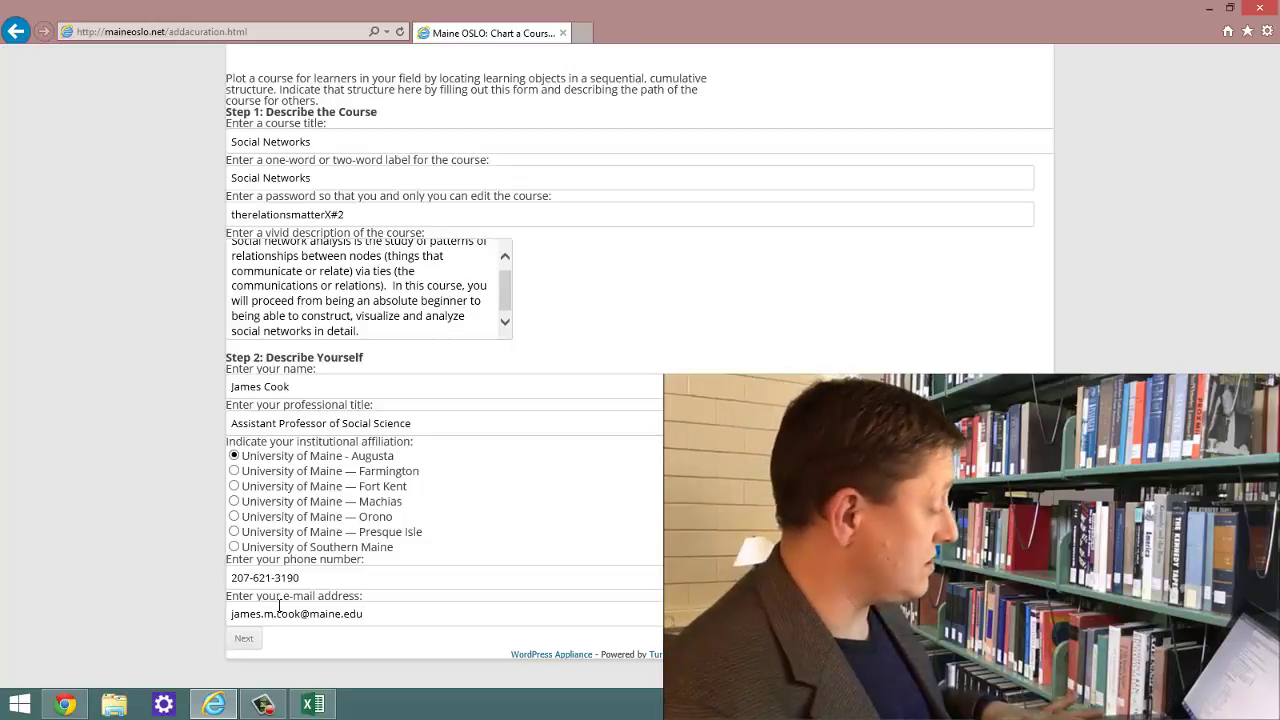
- Submit the curator details and set Pair 1: Basic Elements before Network Distance
left_click(252, 641)
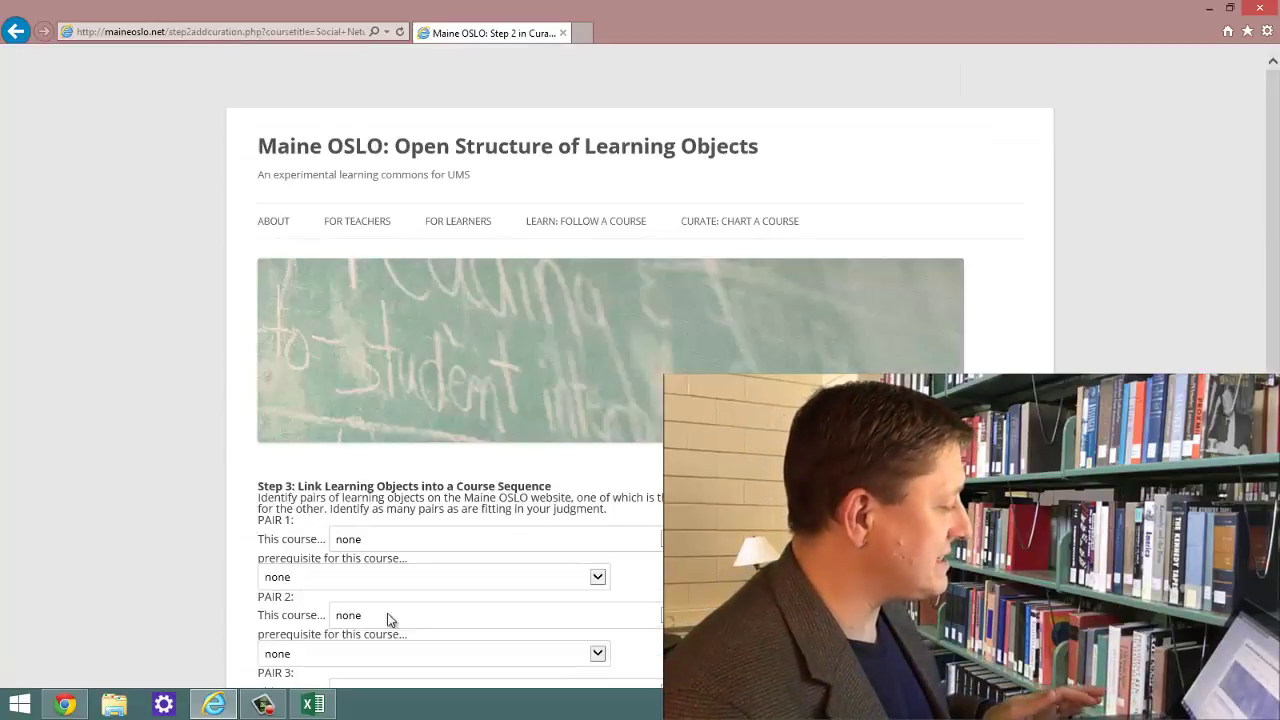
scroll(640, 400, "down", 2)
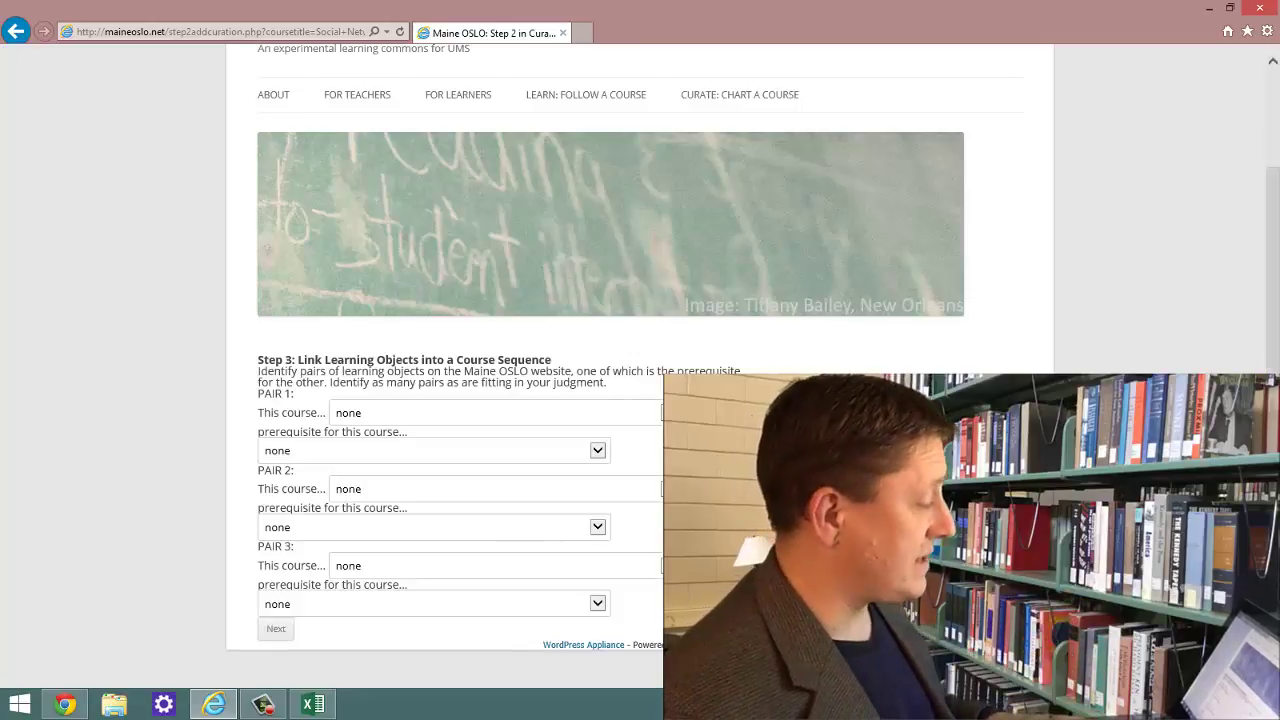
left_click(658, 420)
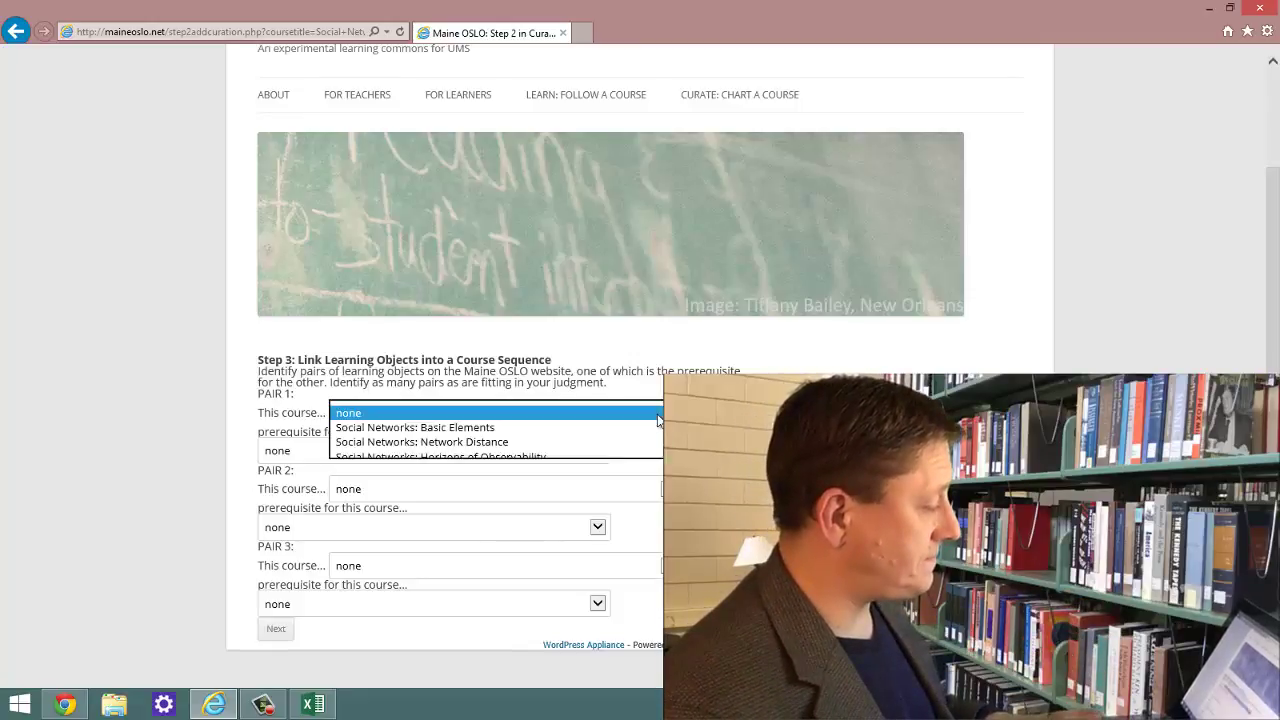
left_click(577, 427)
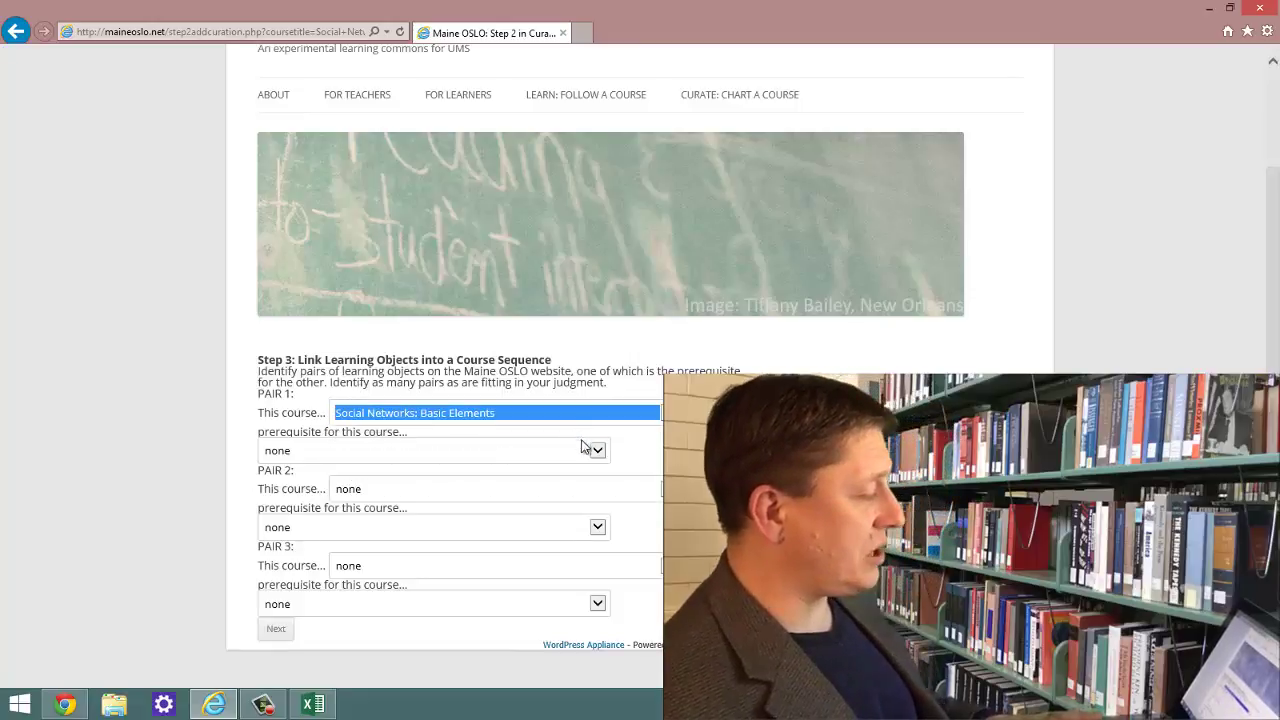
left_click(600, 451)
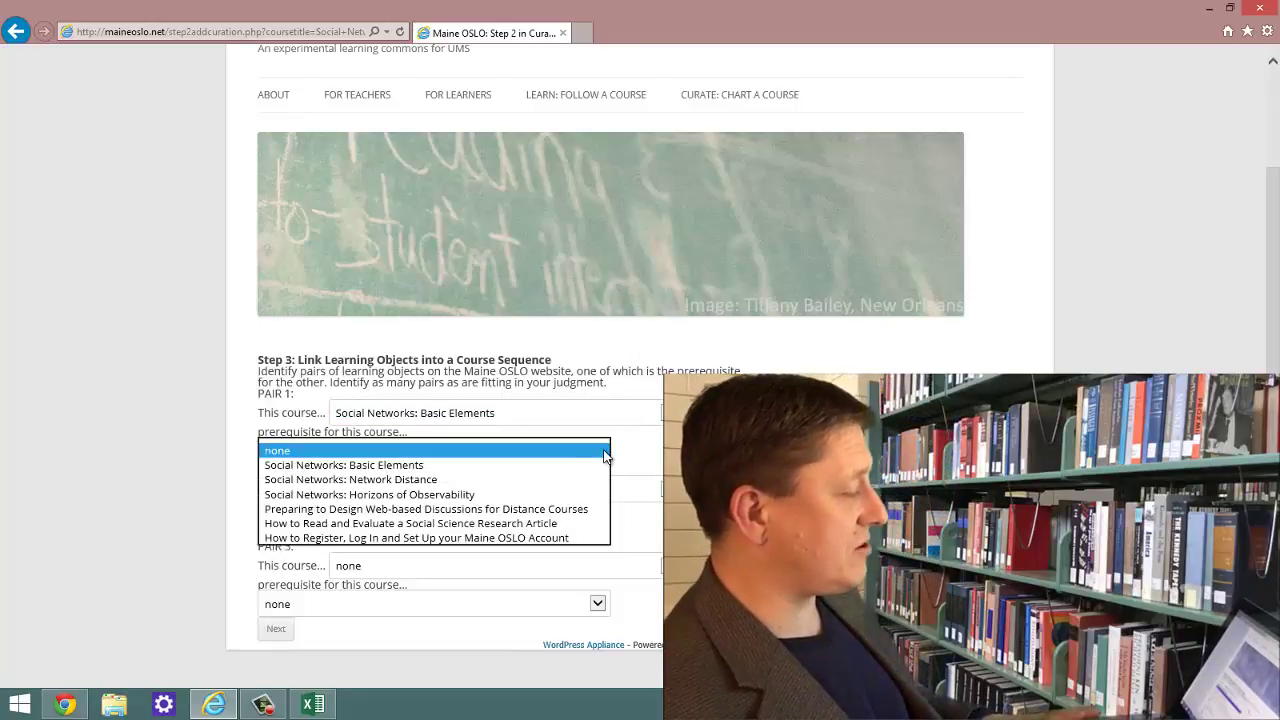
left_click(541, 482)
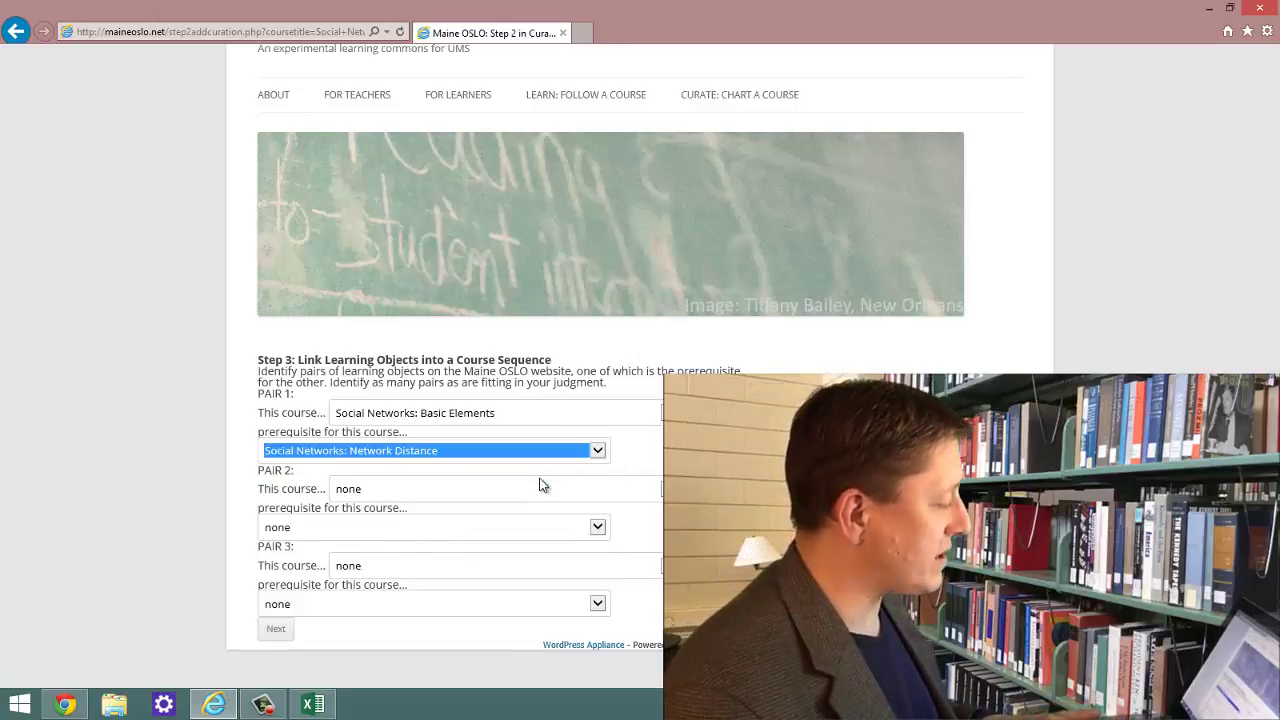
- Set Pair 2: Network Distance before Horizons of Observability, and submit the prerequisite pairs
left_click(558, 488)
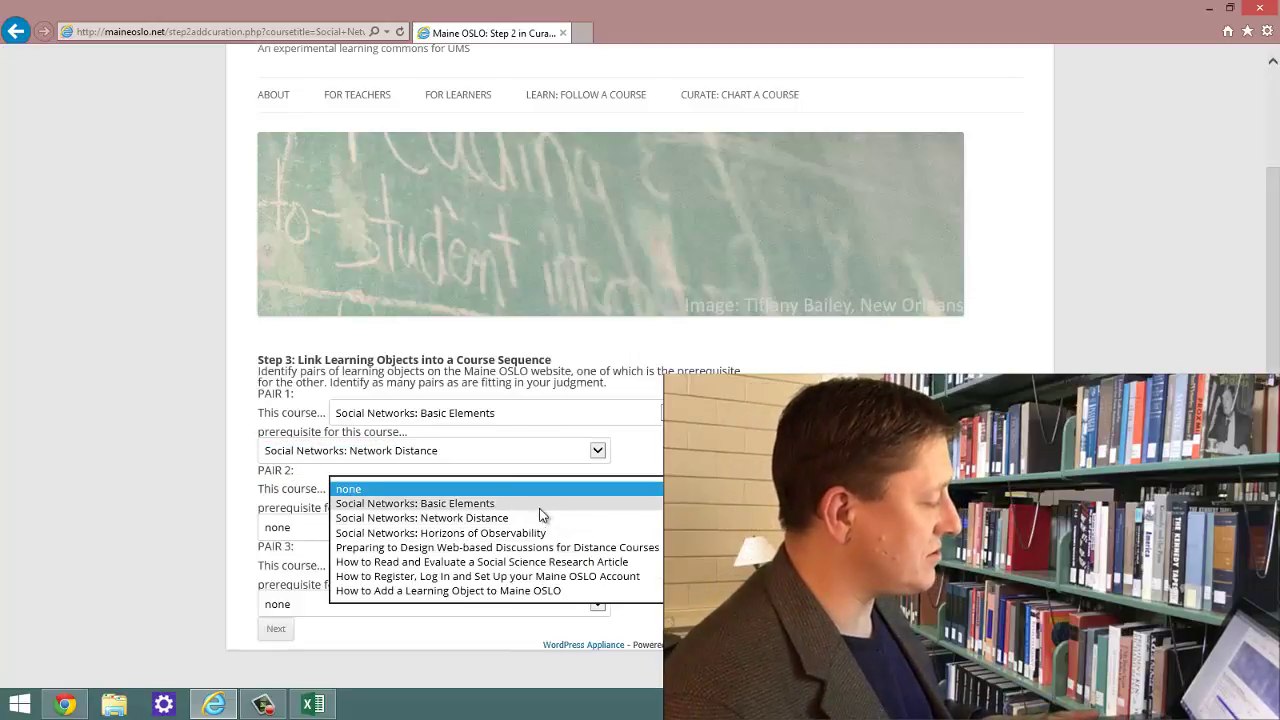
left_click(541, 504)
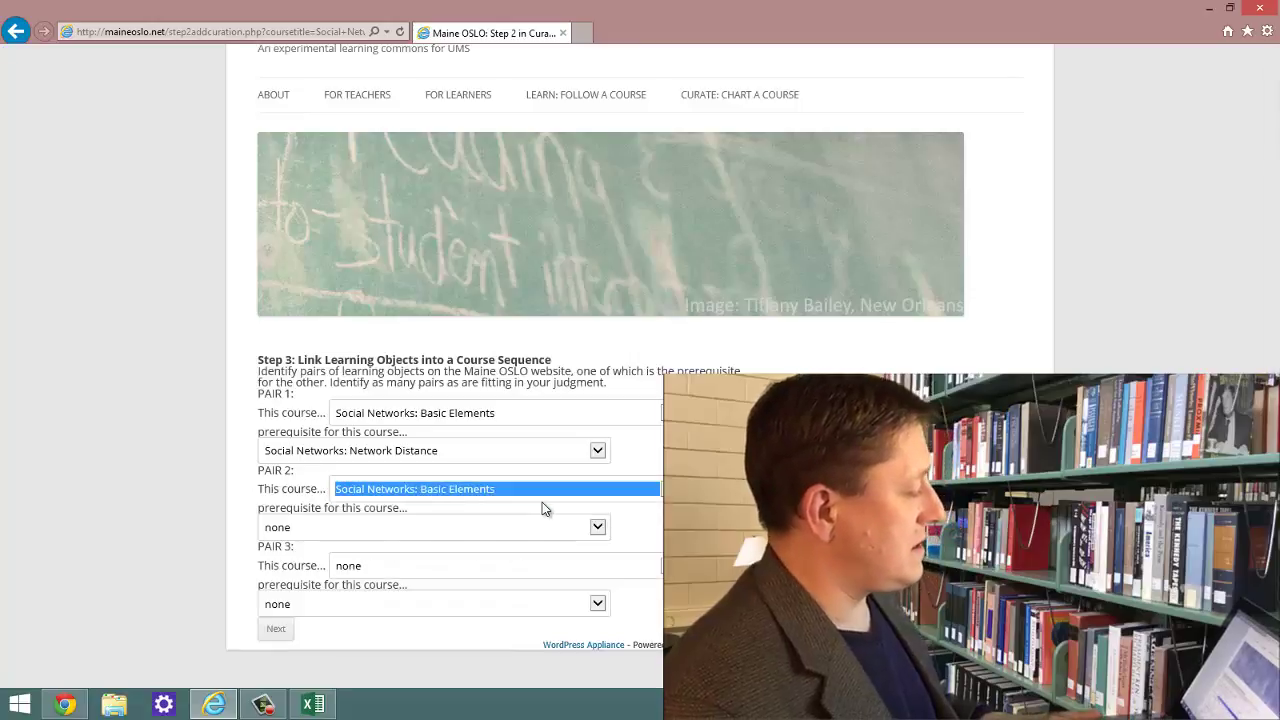
left_click(500, 527)
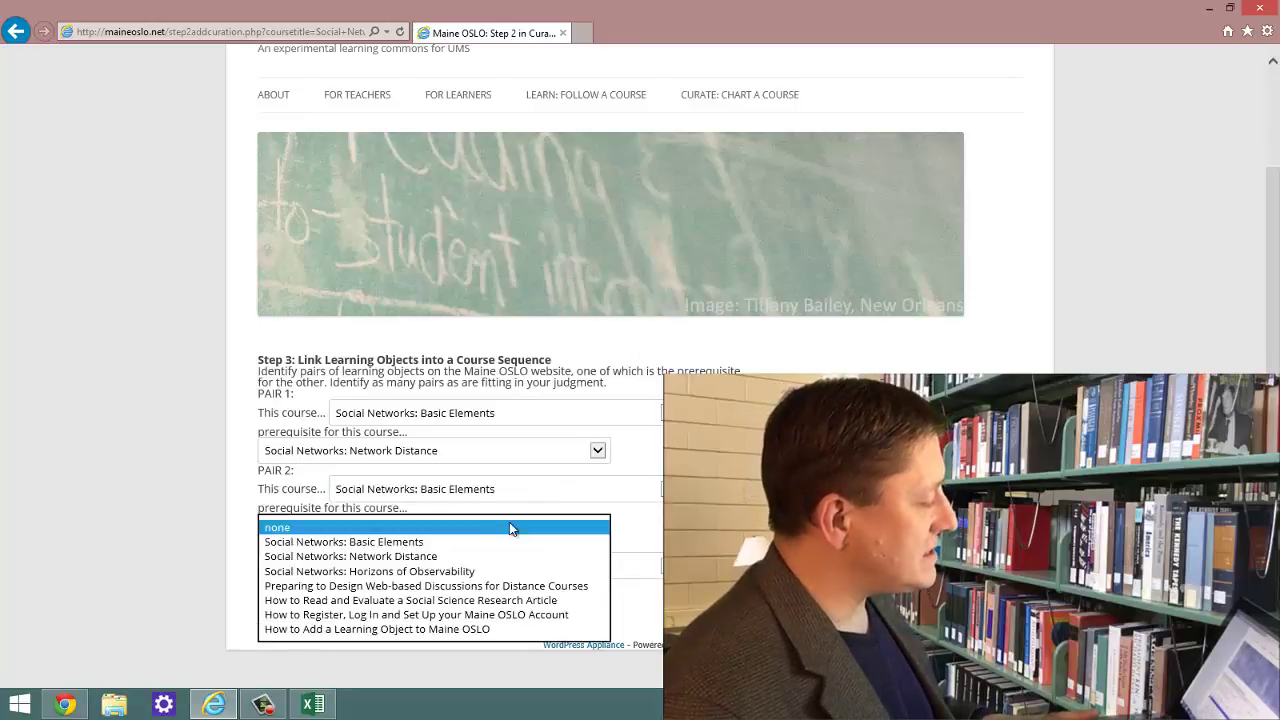
left_click(559, 490)
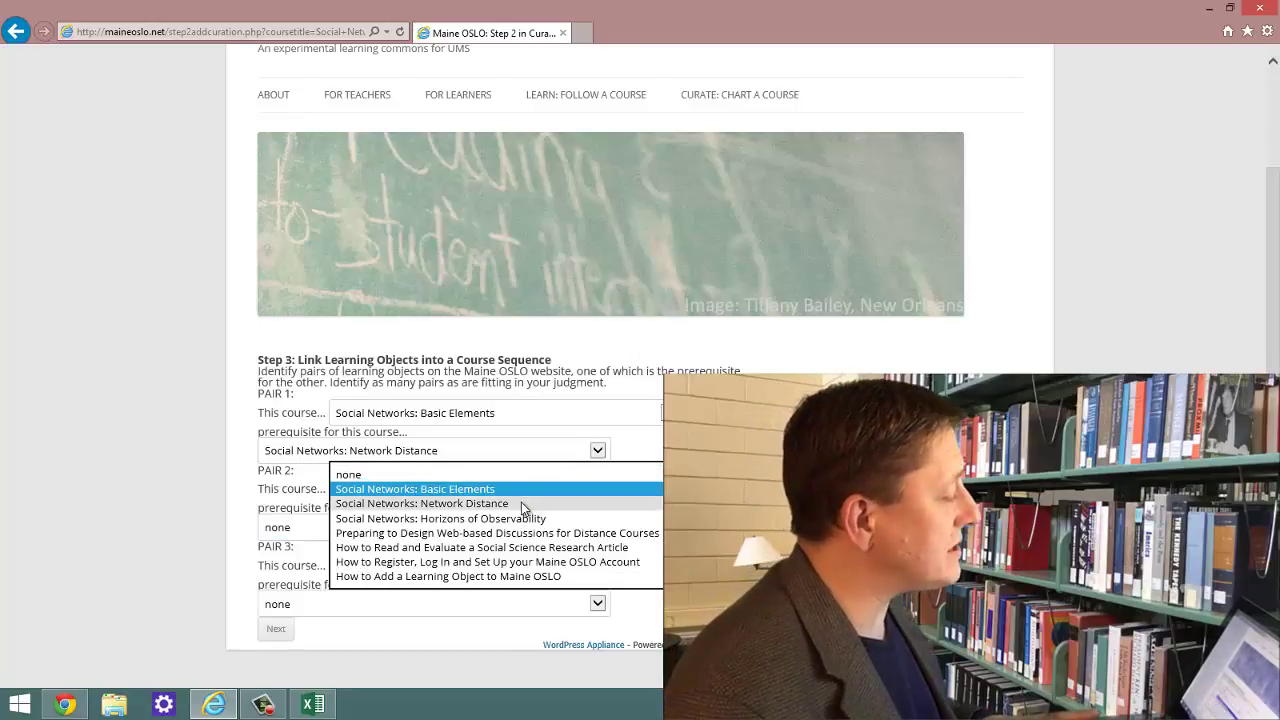
left_click(521, 503)
left_click(481, 528)
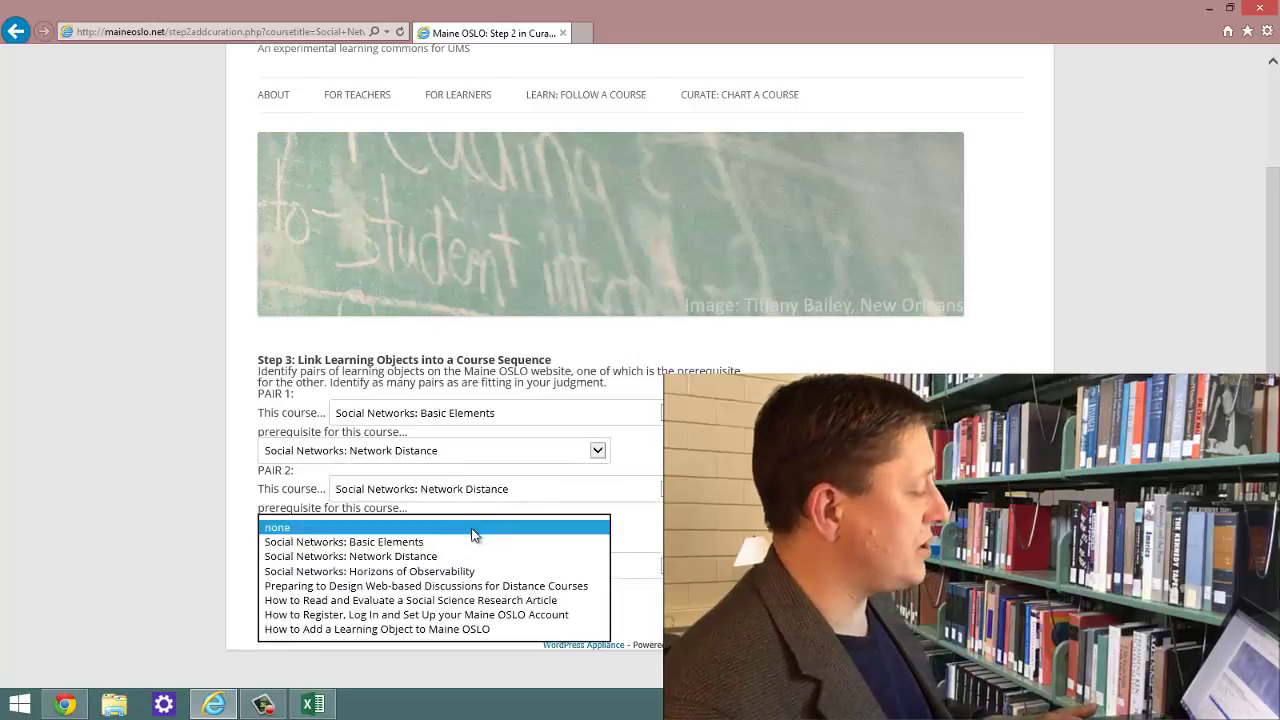
left_click(447, 573)
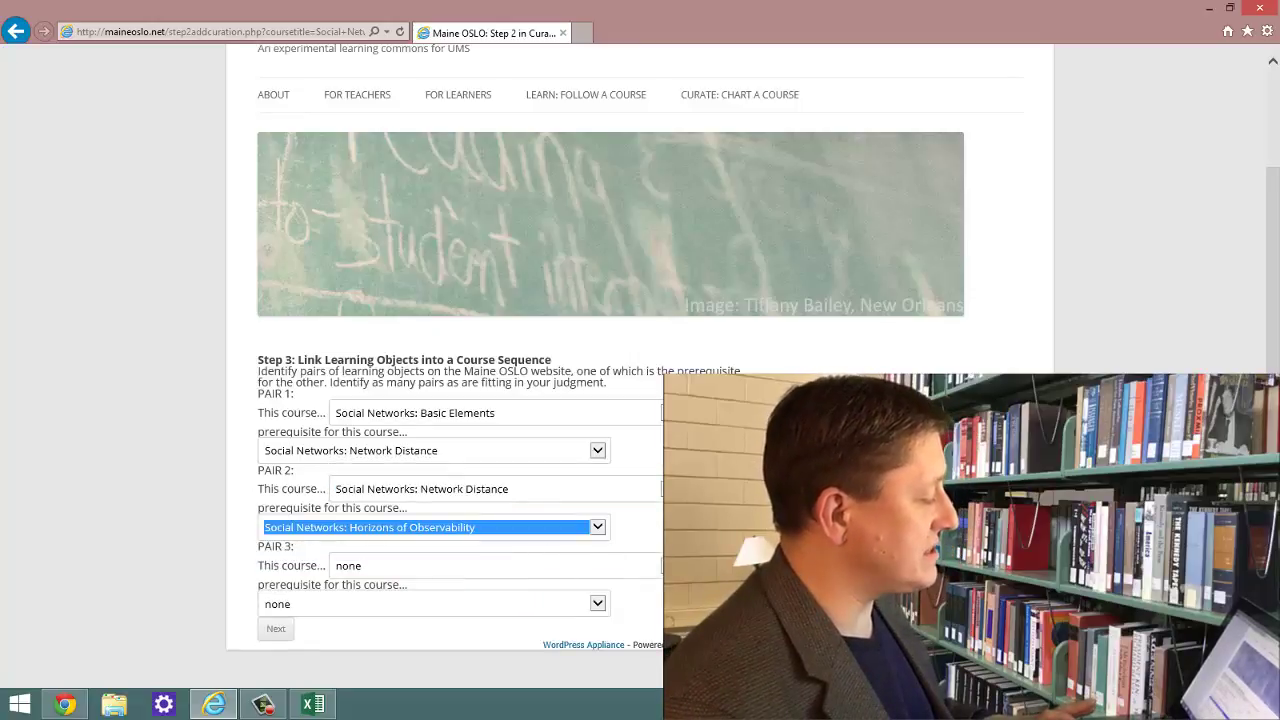
left_click(282, 629)
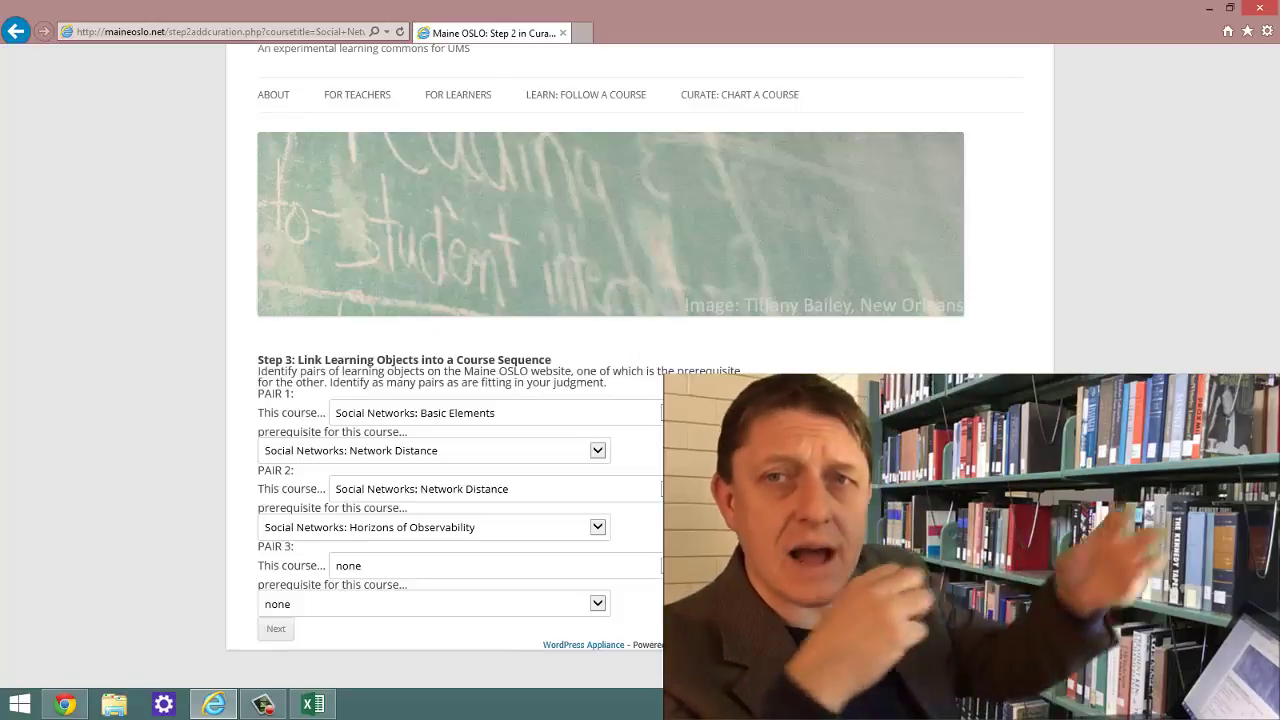
left_click(276, 630)
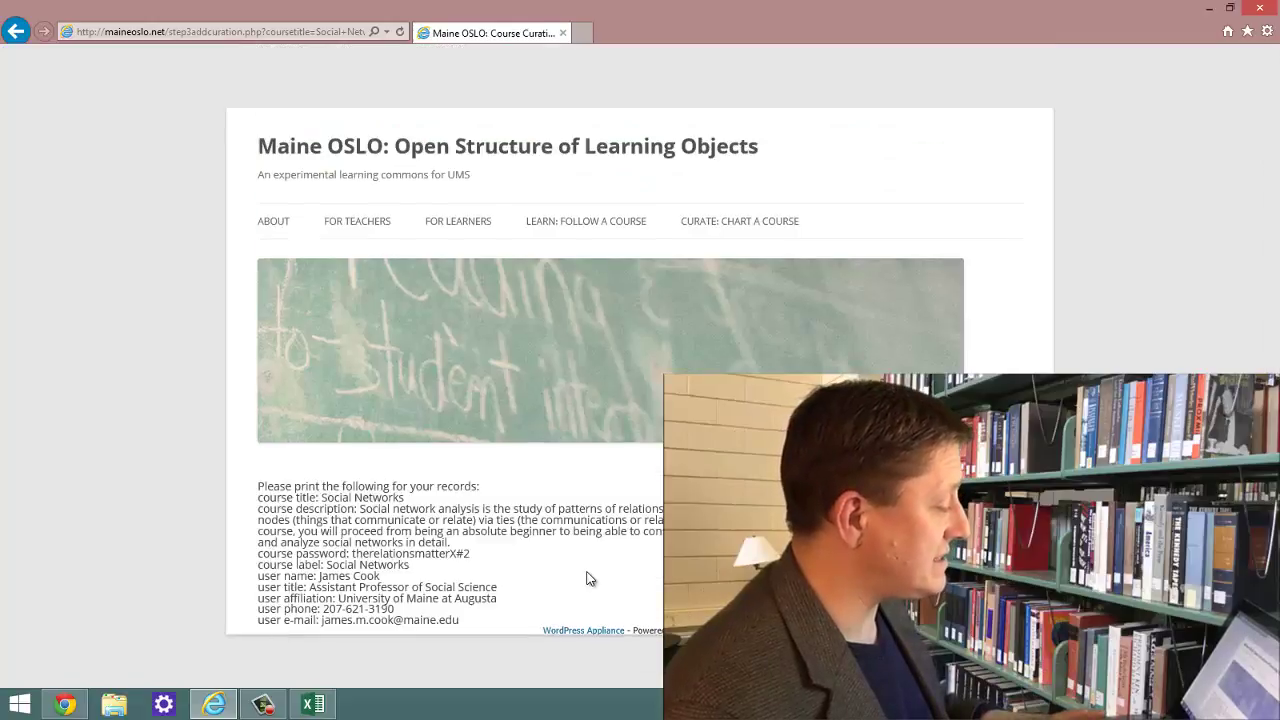